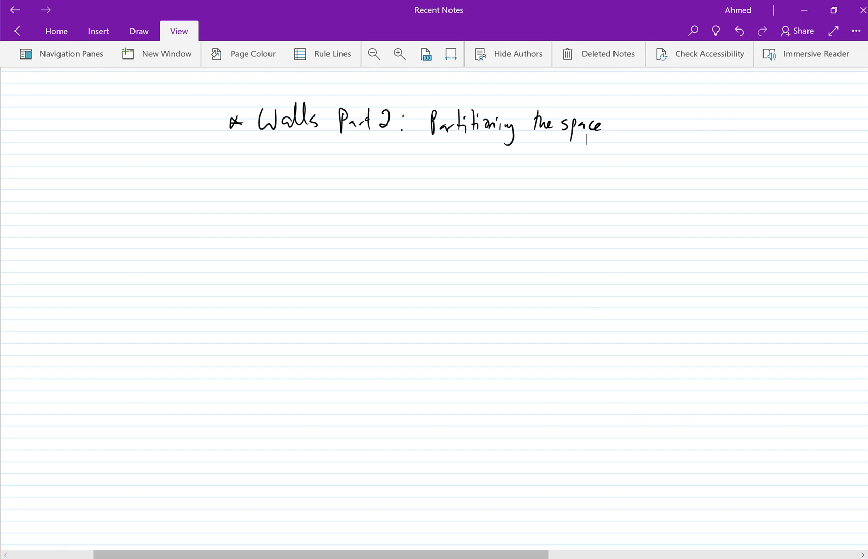
Switch from OneNote to the Revit Ground Floor plan of Project3
mouse_move(572, 554)
click(515, 505)
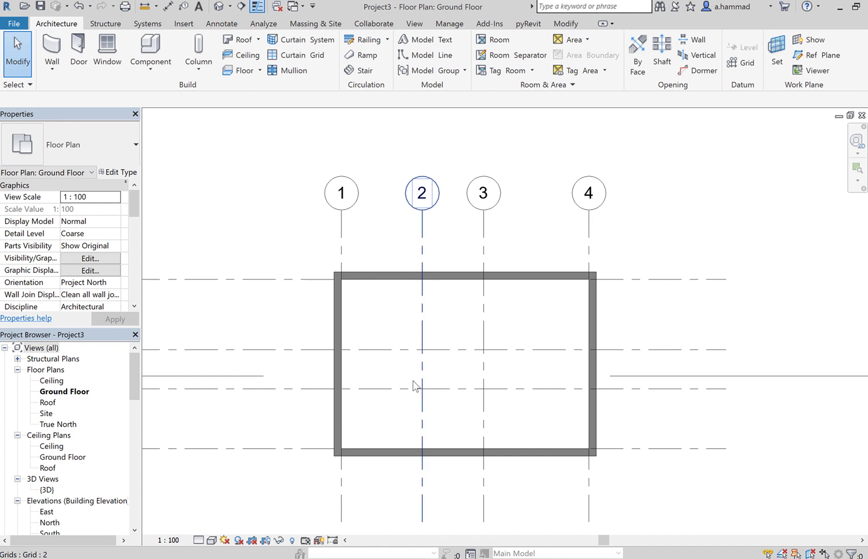
Start the architectural Wall tool with Generic 100mm Wall as the wall type
click(51, 66)
click(61, 92)
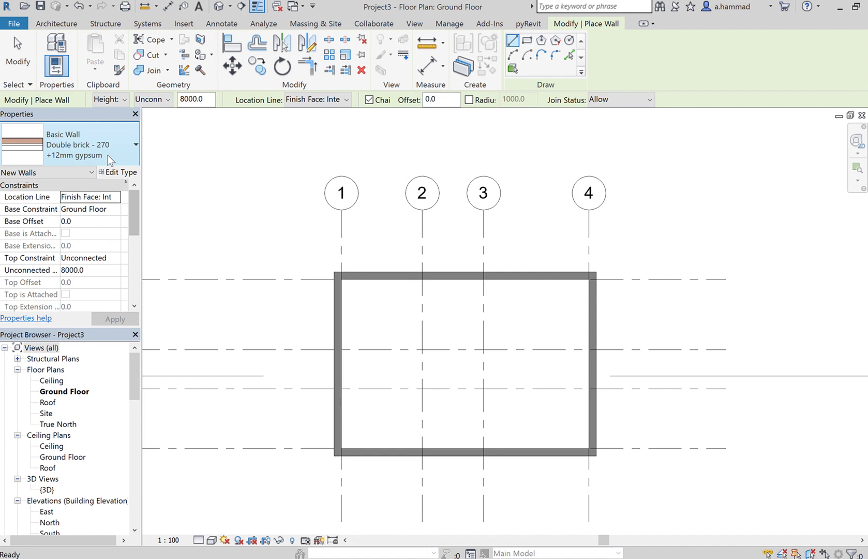
click(117, 155)
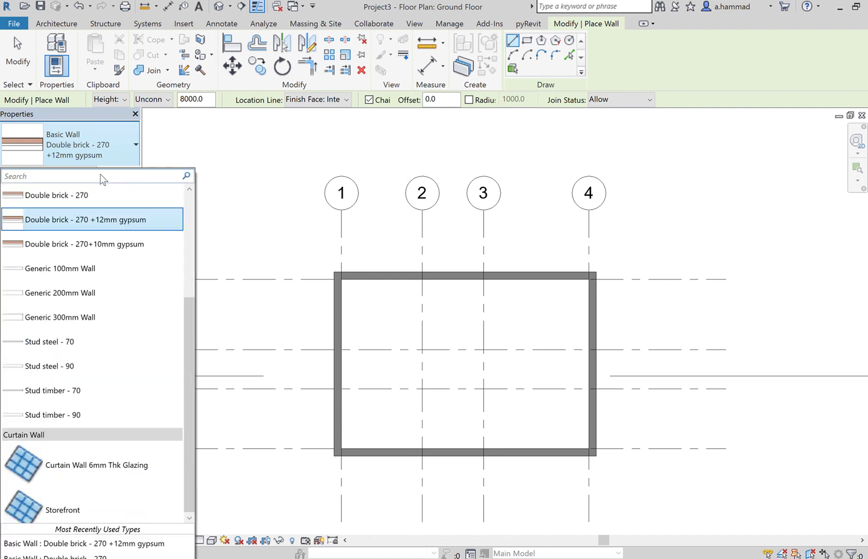
click(97, 269)
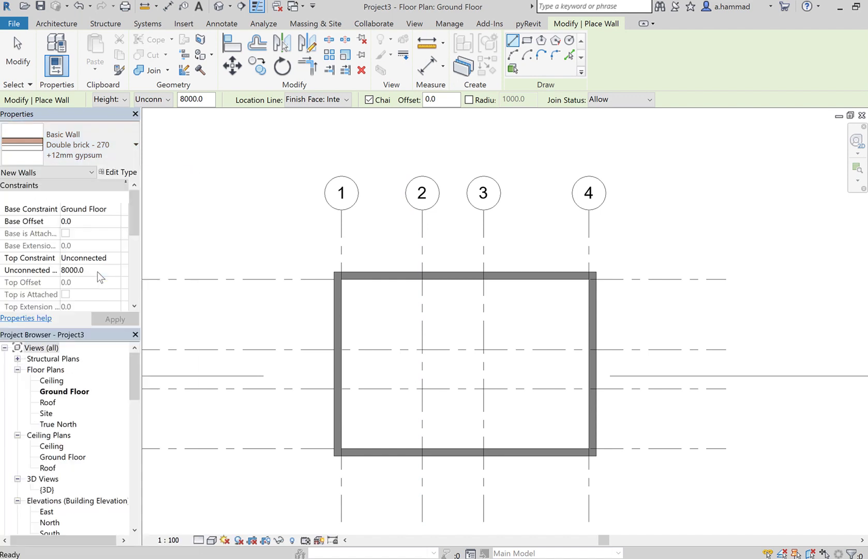
Duplicate Generic 100mm Wall as a new type named 'Generic 100mm Wall Inner Partition'
click(118, 172)
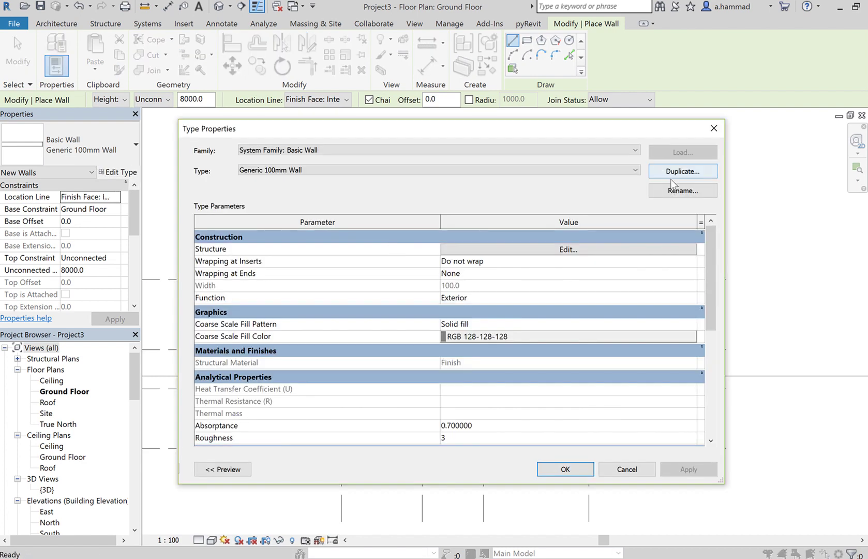
click(673, 175)
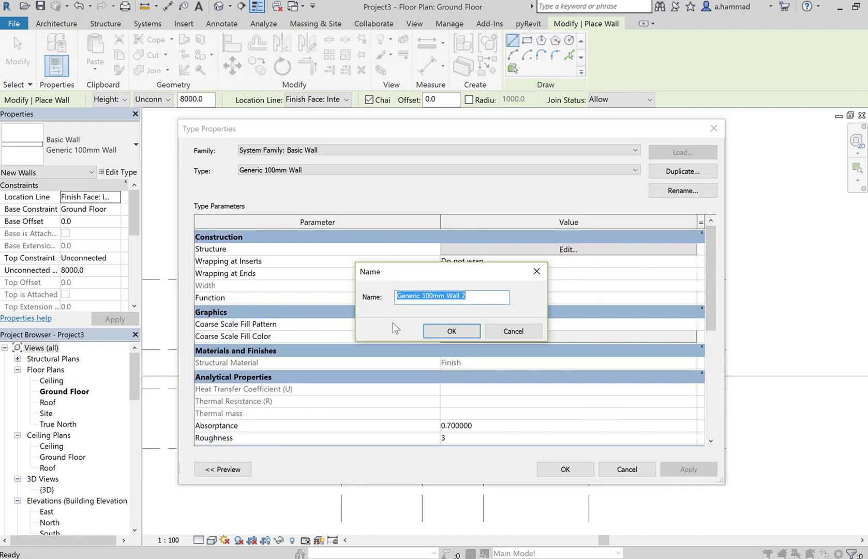
click(484, 298)
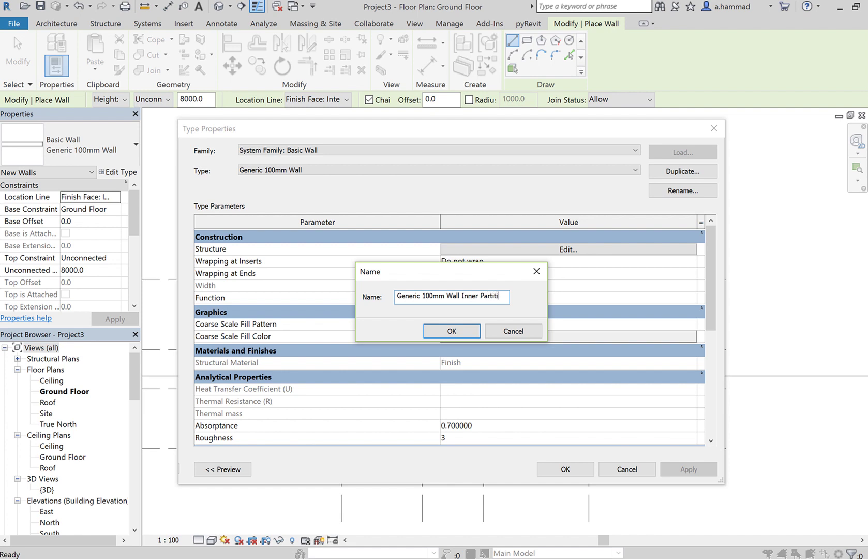
click(460, 334)
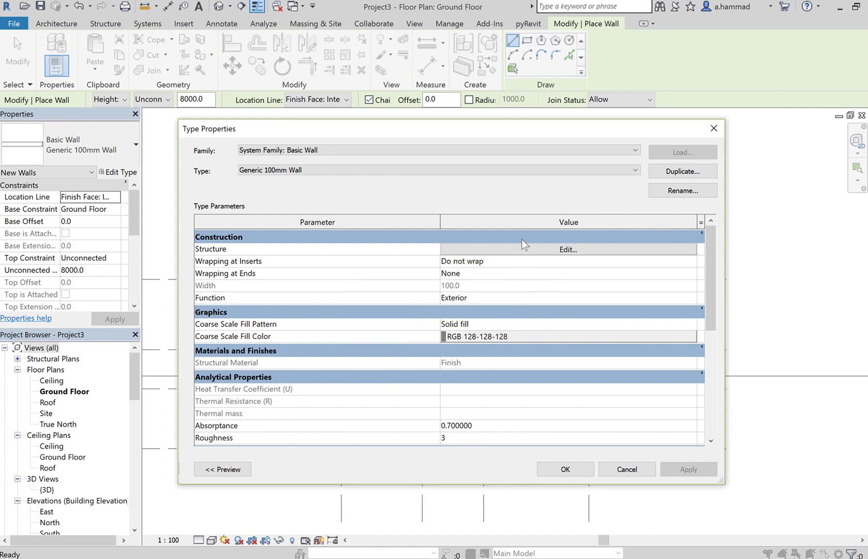
Give the partition type's 100 mm structure layer the Metal Stud Layer material
click(553, 252)
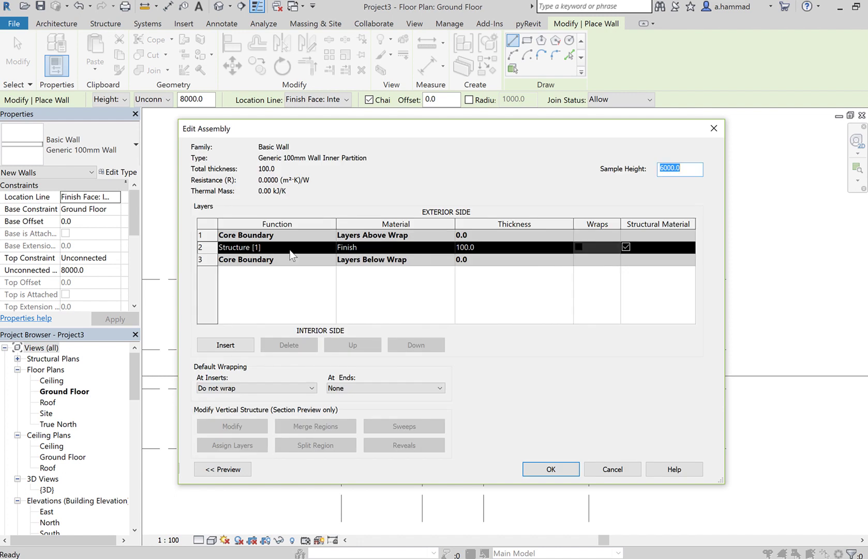
click(452, 250)
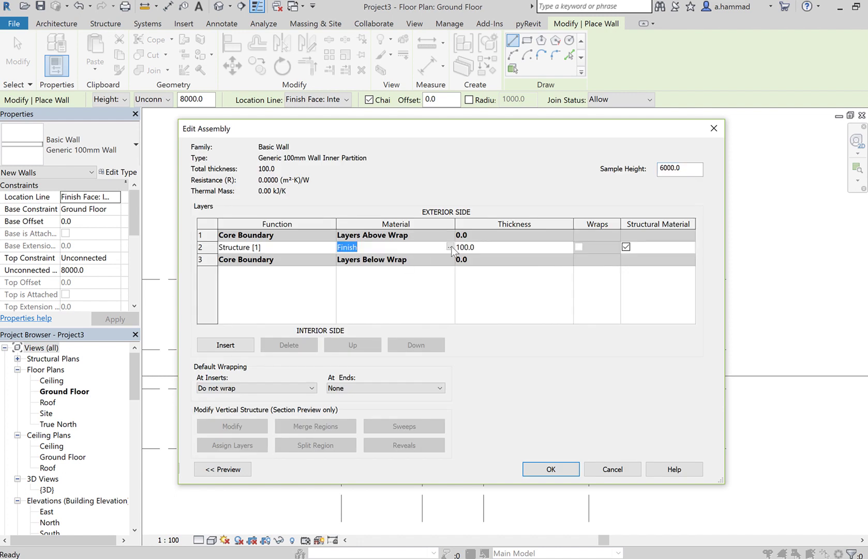
click(450, 248)
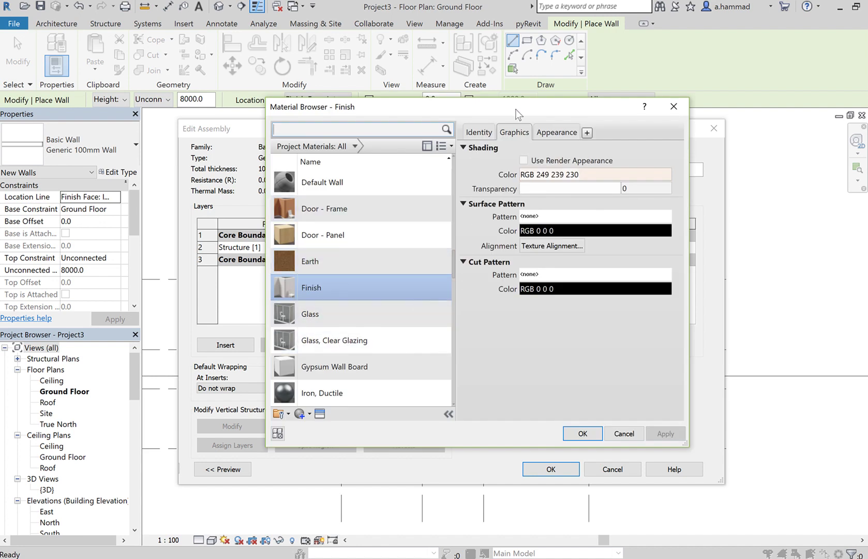
drag(523, 111, 579, 139)
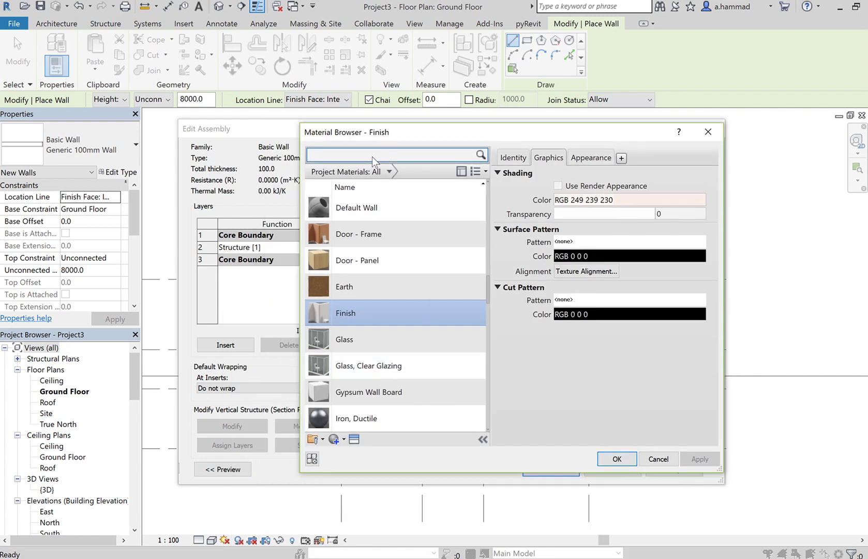
text(timber)
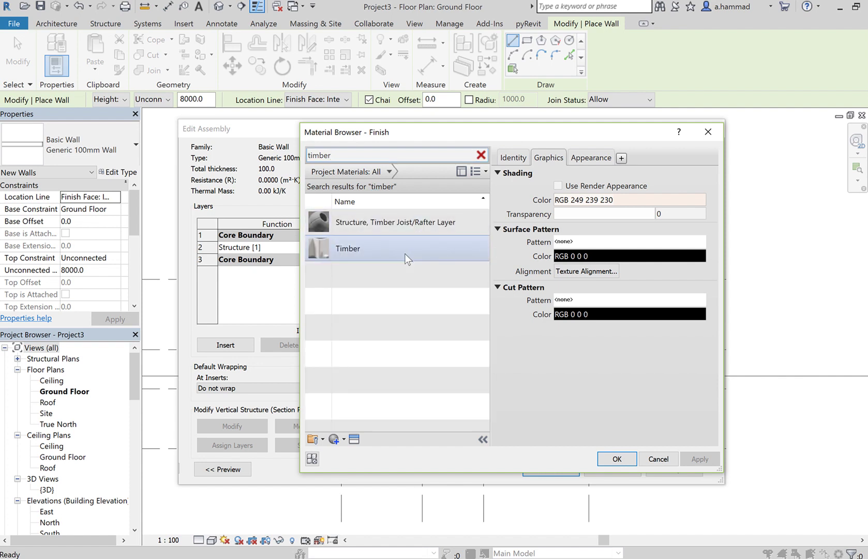
click(406, 247)
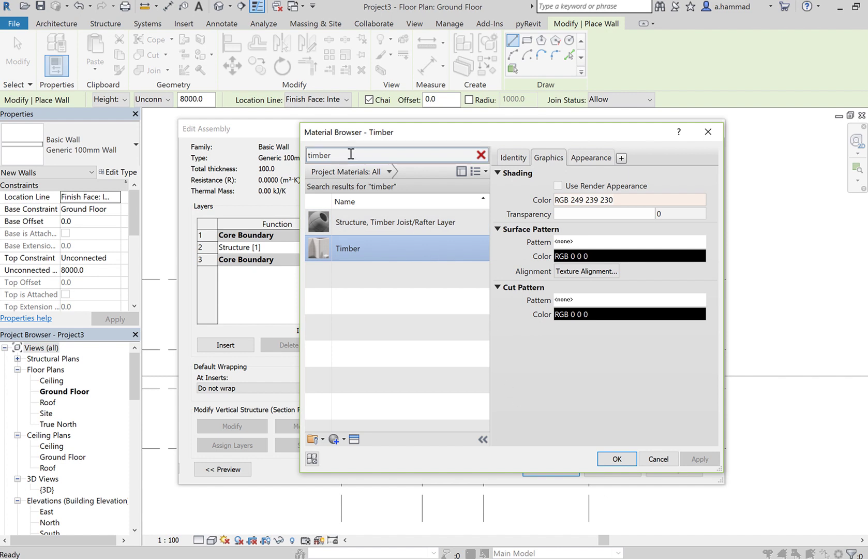
double_click(348, 155)
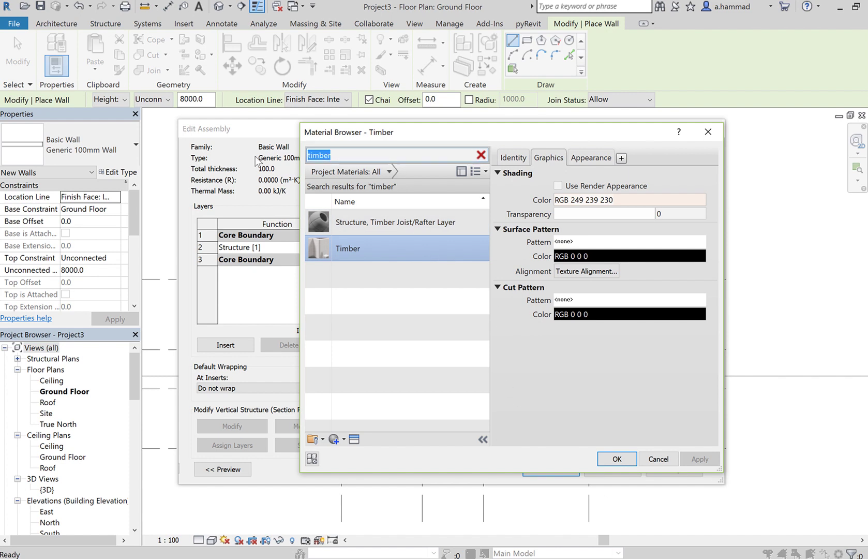
text(studs)
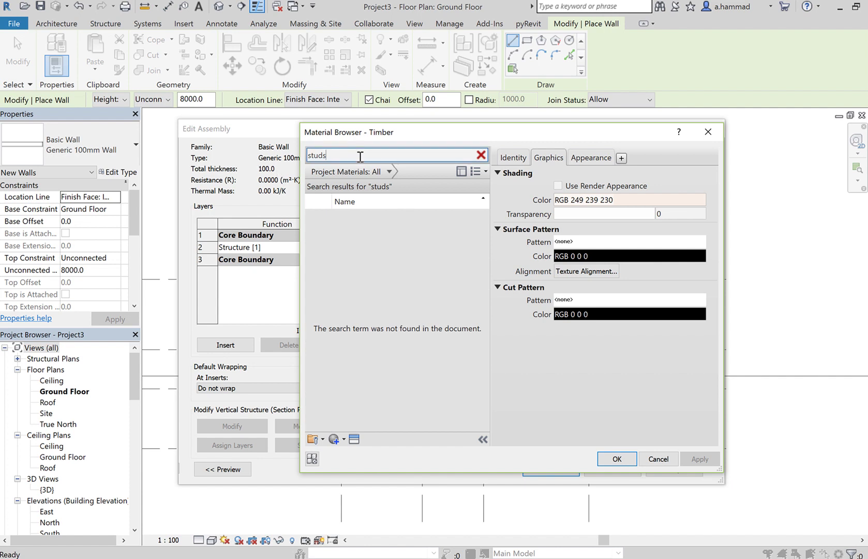
key(BackSpace)
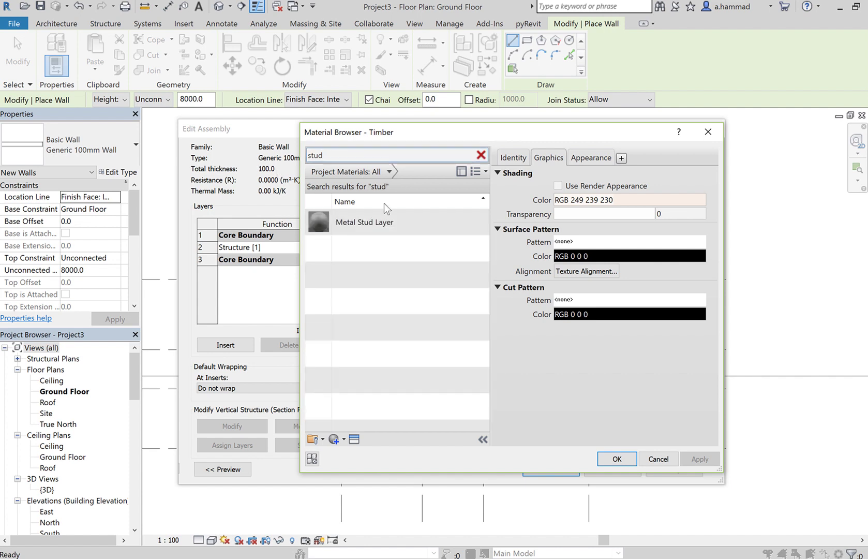
click(411, 223)
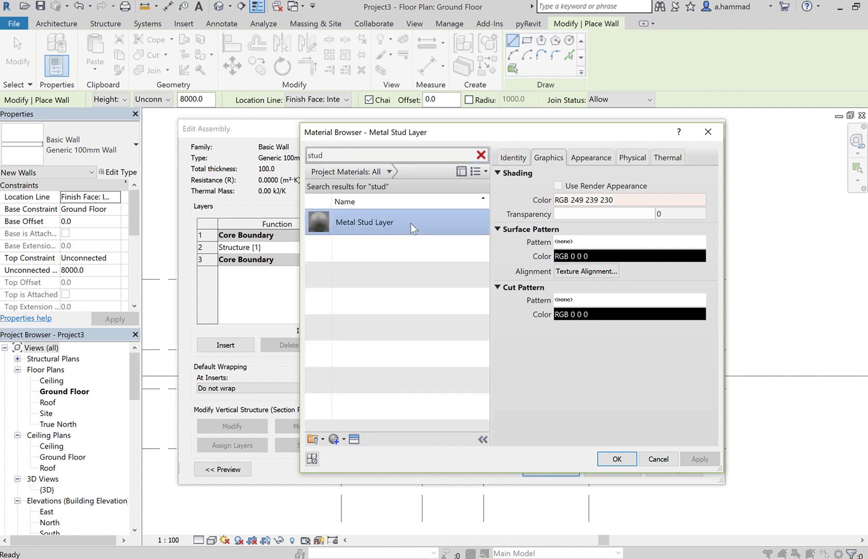
click(615, 459)
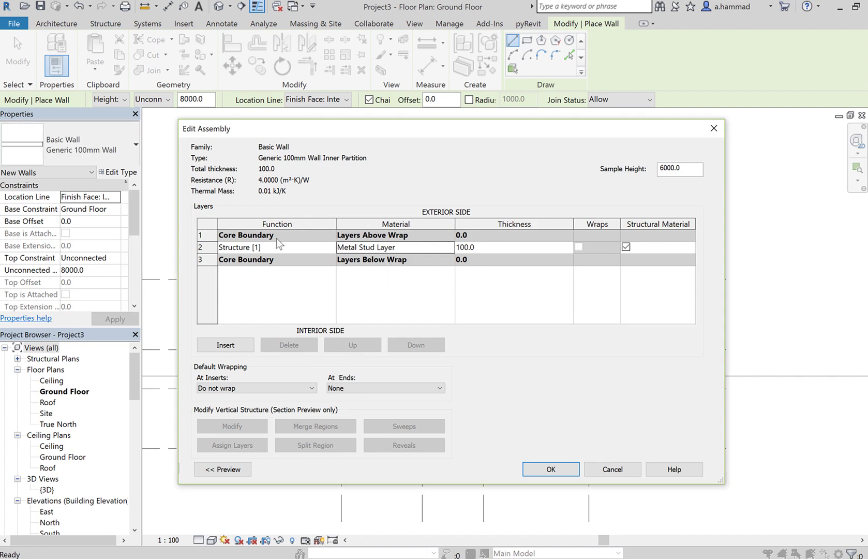
Add two new layers to the wall assembly, one outside each core boundary
click(240, 347)
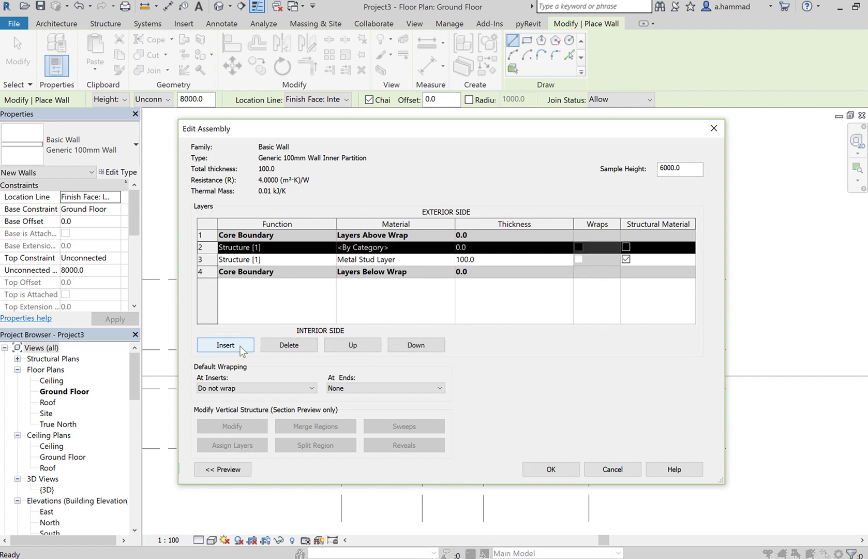
click(358, 345)
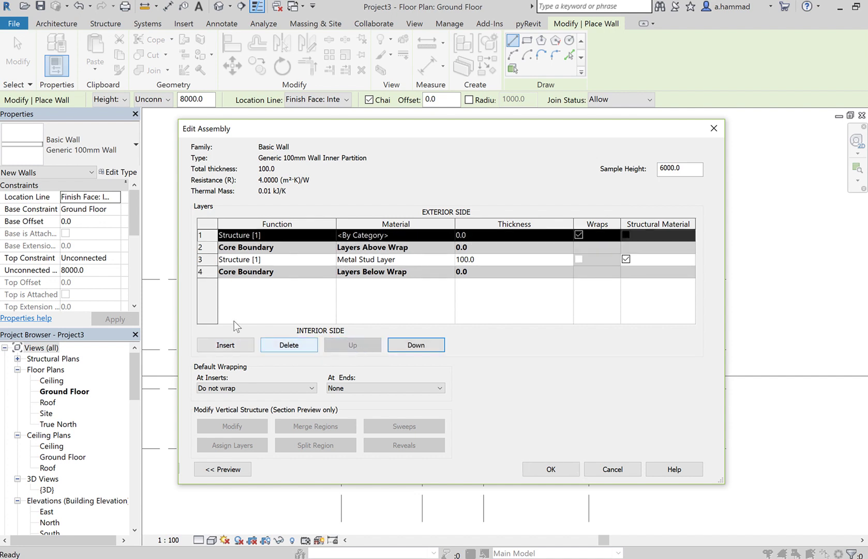
click(257, 265)
click(236, 347)
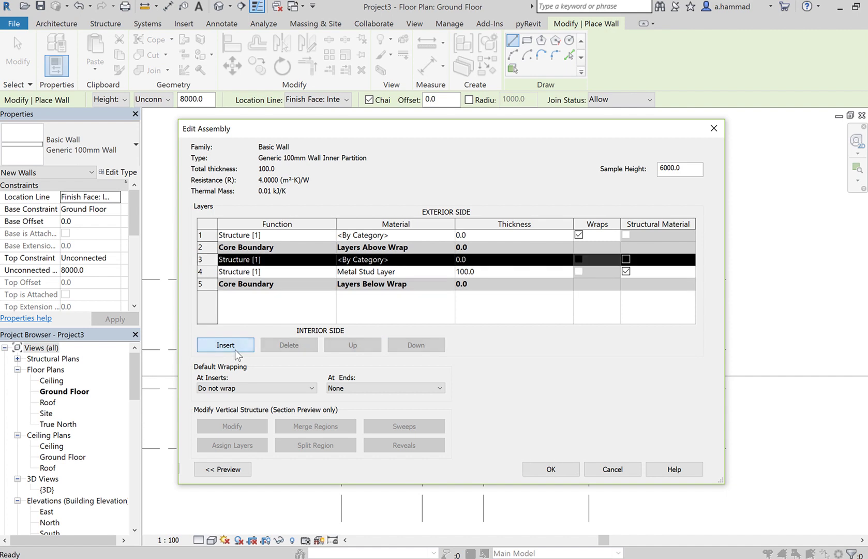
click(434, 349)
click(433, 348)
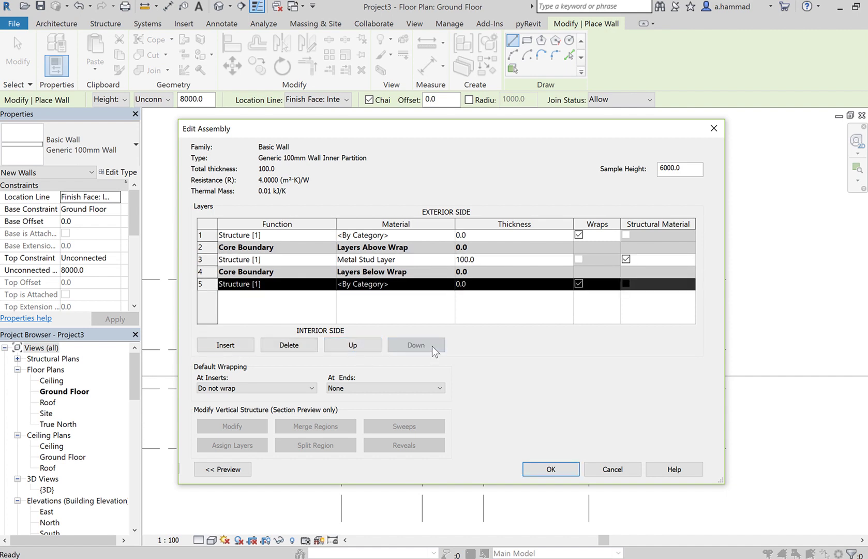
Set the function of layers 1 and 5 to Finish 1 [4]
click(320, 235)
click(321, 235)
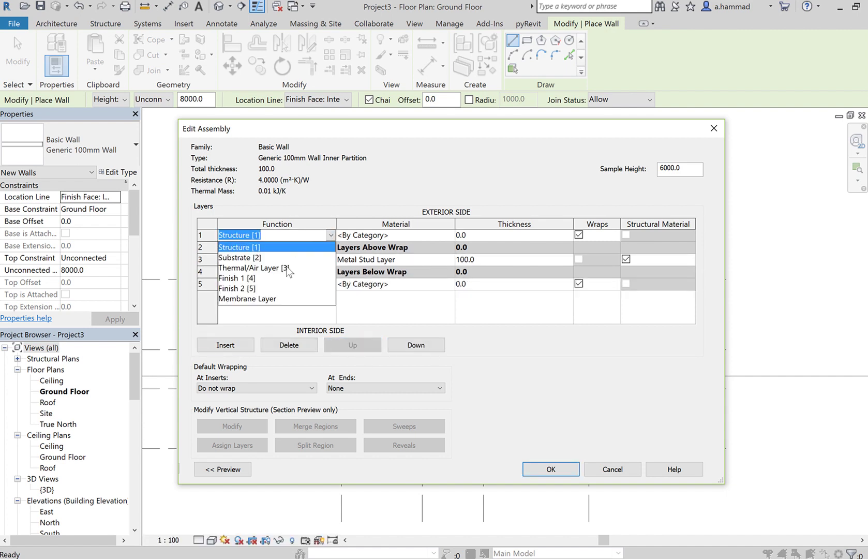
click(253, 268)
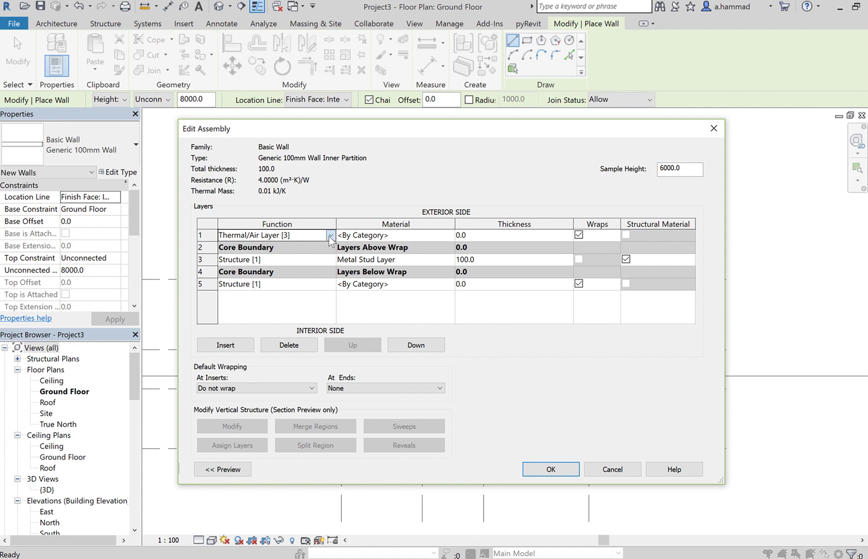
click(330, 235)
click(243, 278)
click(320, 284)
click(330, 284)
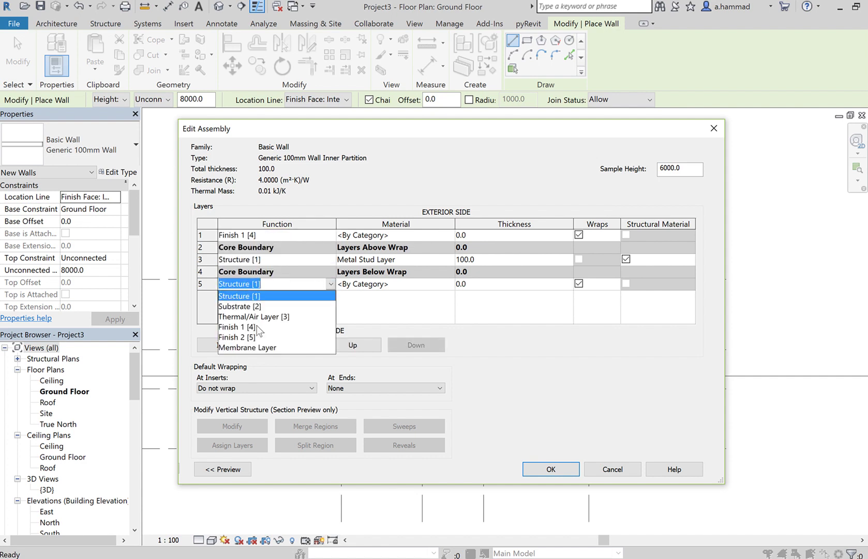
click(255, 327)
click(414, 235)
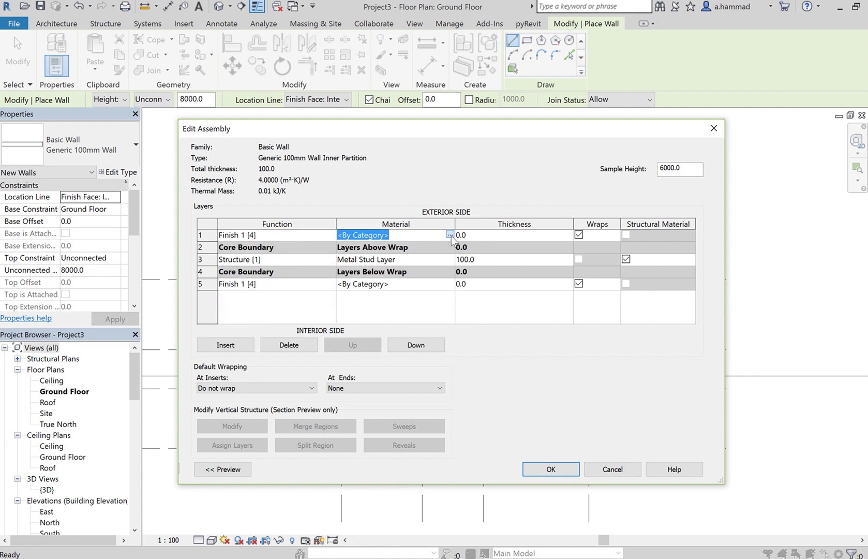
Assign Gypsum Wall Board material to the Finish 1 layers in rows 1 and 5
click(450, 235)
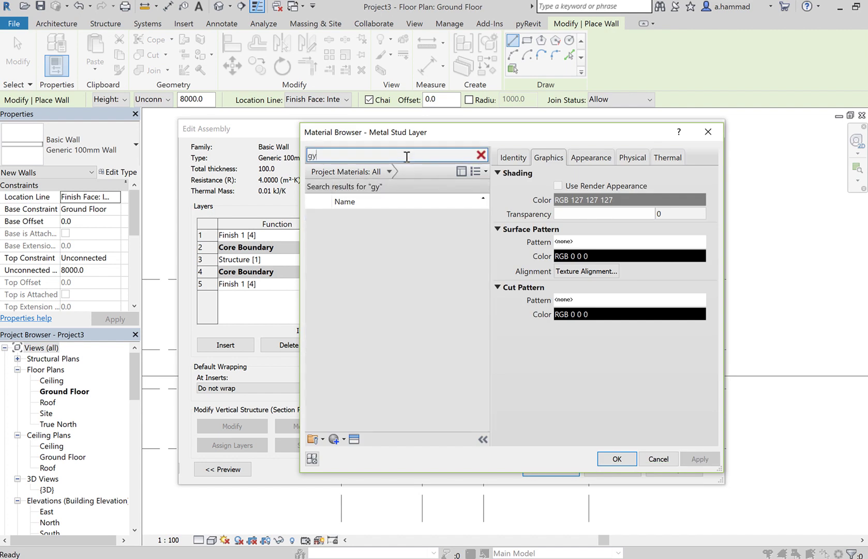
click(411, 220)
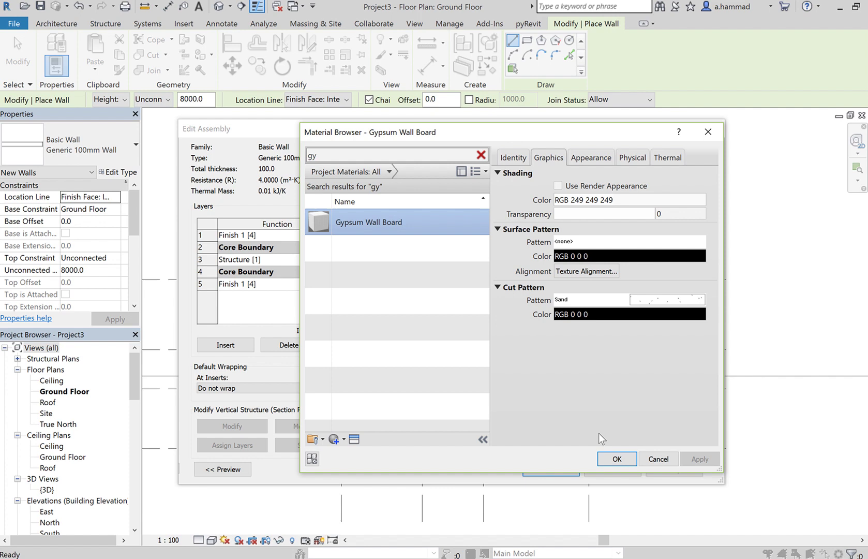
click(617, 459)
click(447, 287)
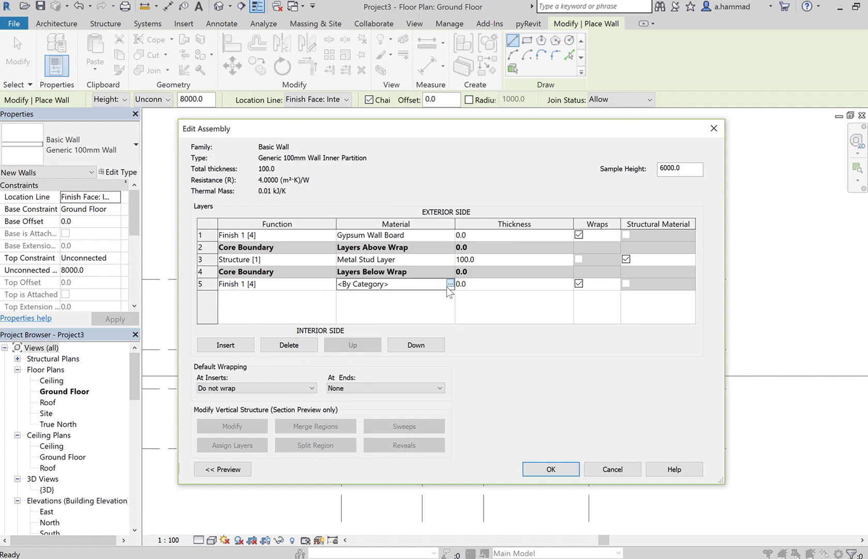
click(450, 284)
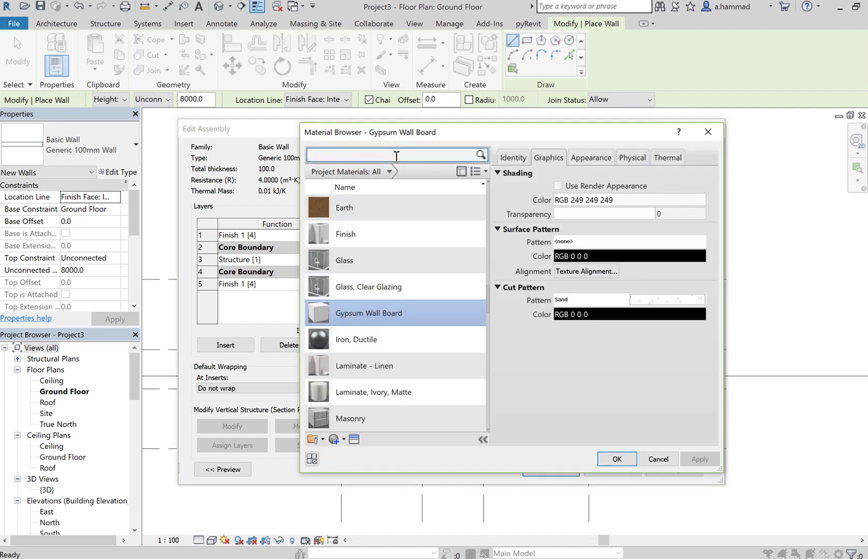
click(619, 458)
click(504, 235)
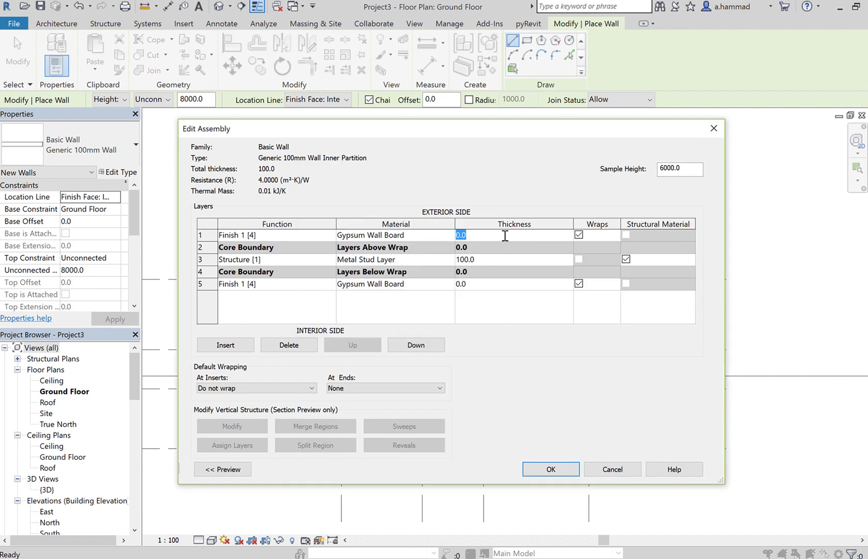
text(10)
Make both gypsum layers 10 mm thick and accept the assembly, giving width 120.0
click(493, 284)
text(1)
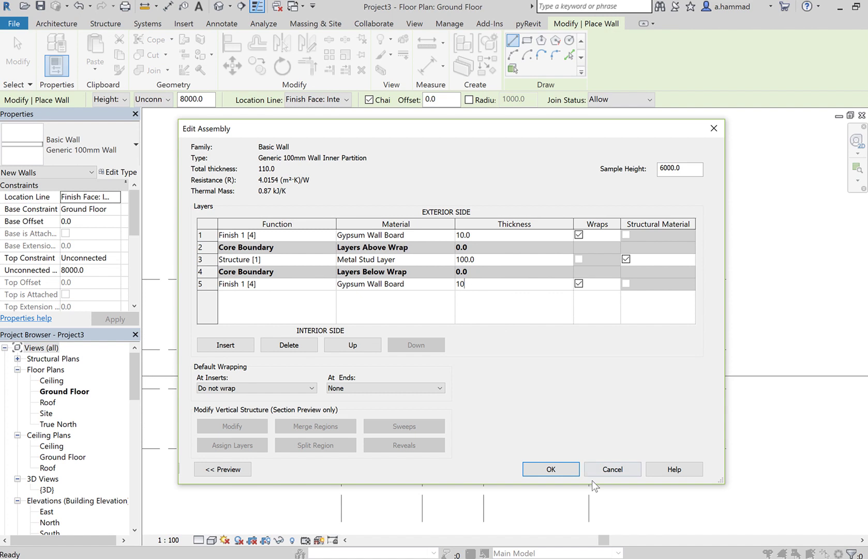
click(566, 469)
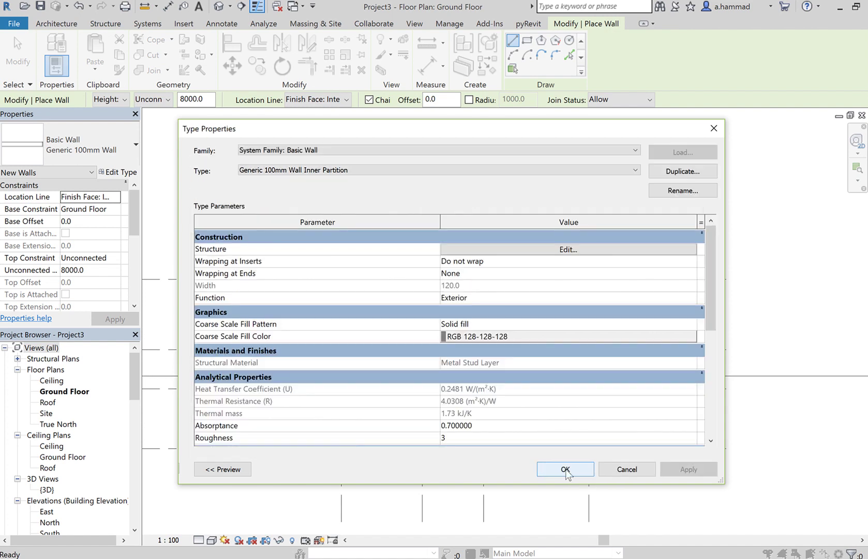
Rename the wall type from 100mm to 'Generic 120mm Wall Inner Partition'
click(676, 191)
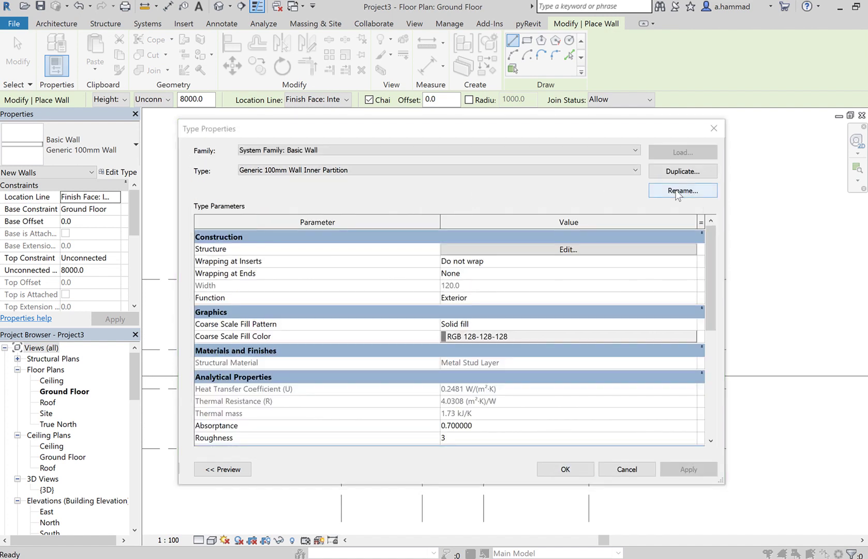
click(446, 308)
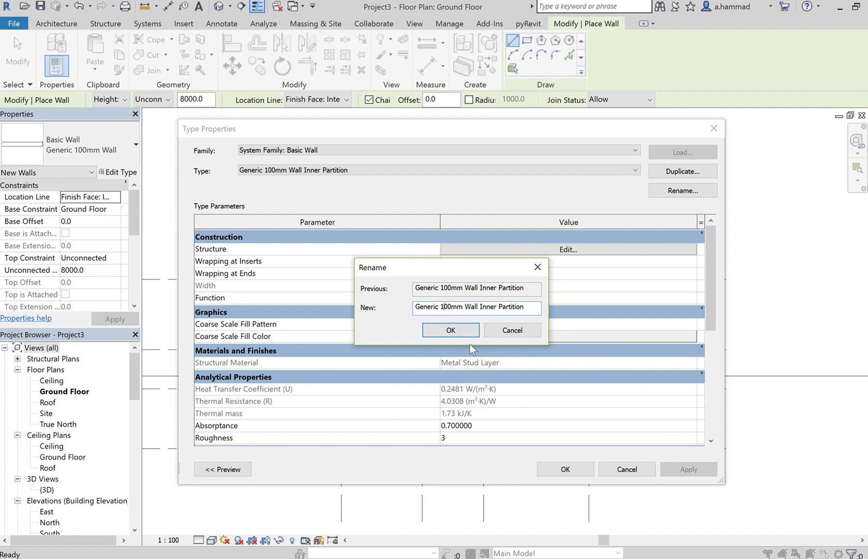
key(shift+Right)
text(2)
click(464, 328)
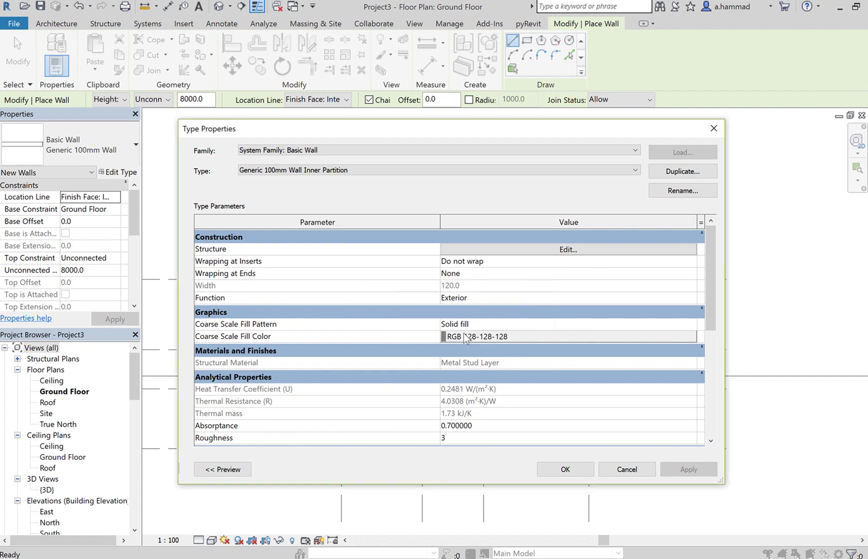
Draw a 120mm partition along grid 2 from the top wall down to grid B
click(559, 467)
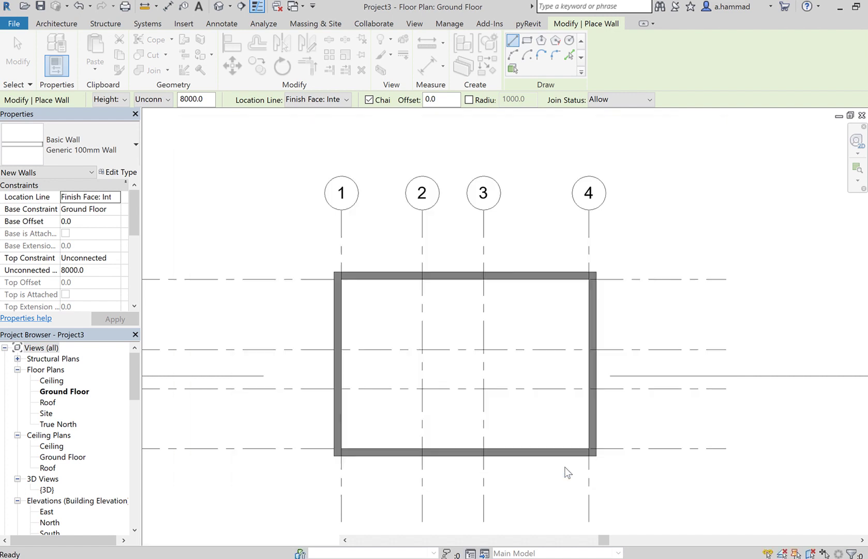
click(421, 280)
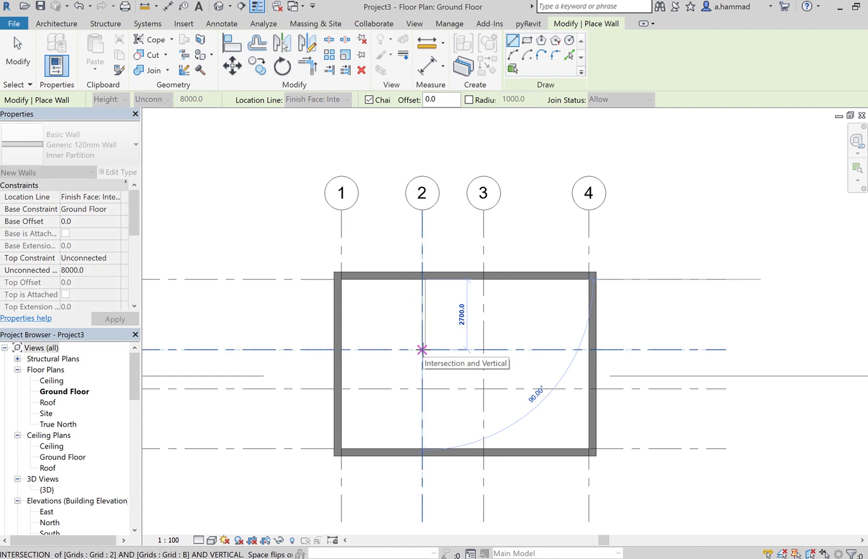
click(421, 349)
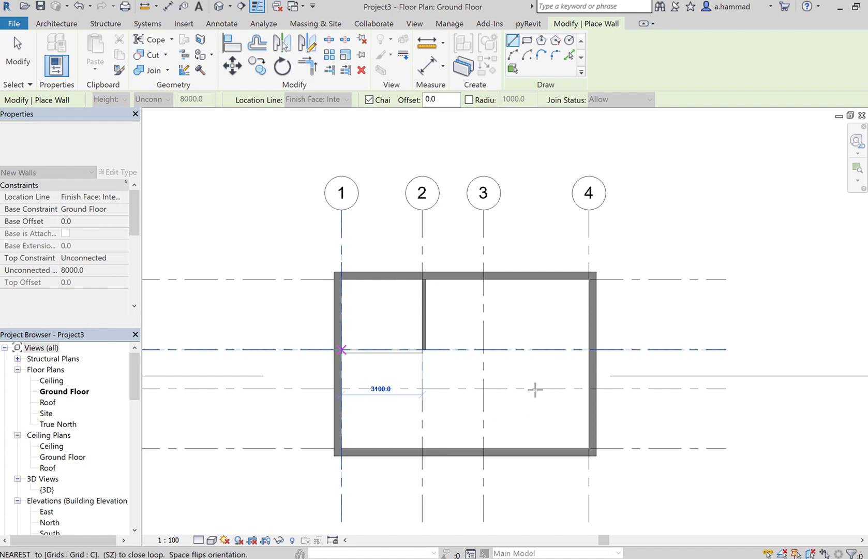
key(Escape)
key(Escape)
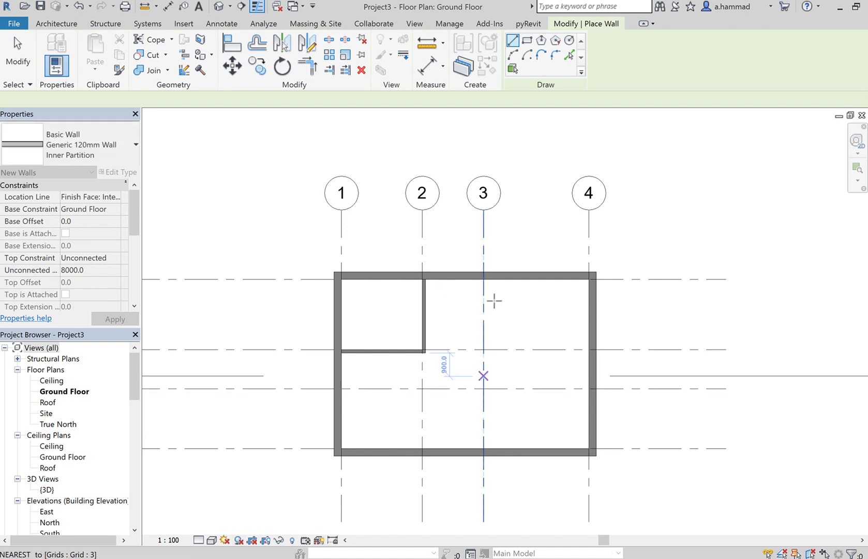
Draw a partition along grid 3 to grid C, with a diagonal to the grid 2/B corner
click(484, 280)
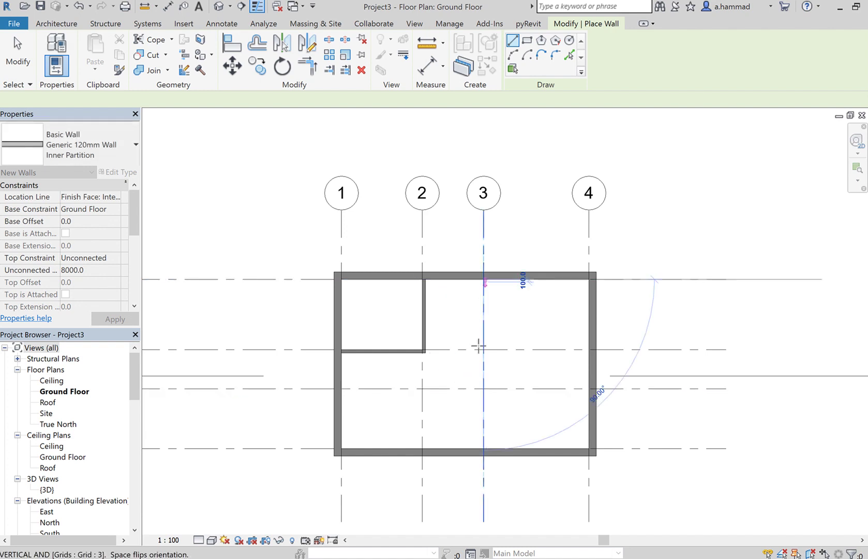
click(483, 388)
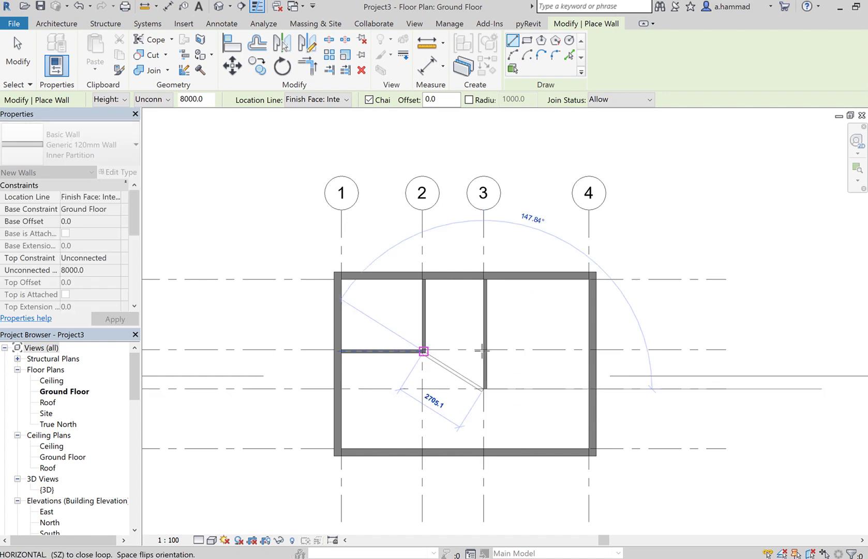
click(424, 350)
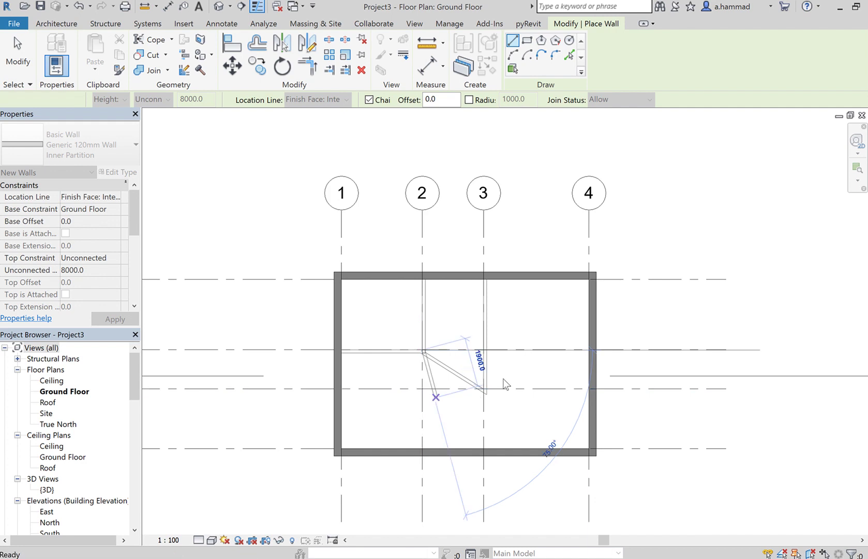
key(Escape)
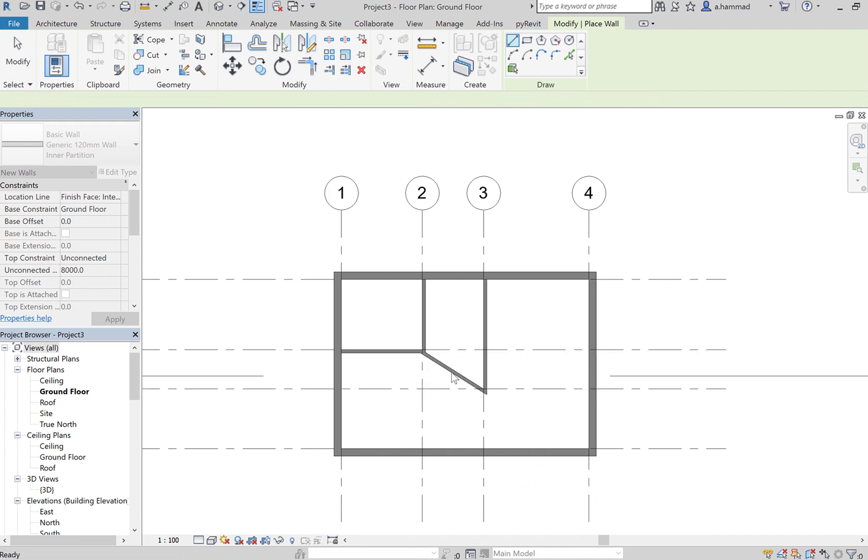
click(454, 373)
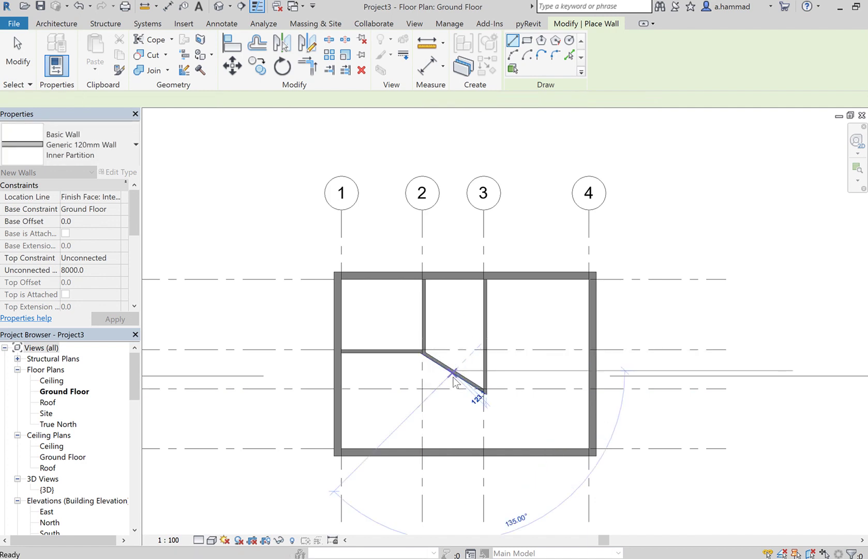
key(Escape)
key(Escape)
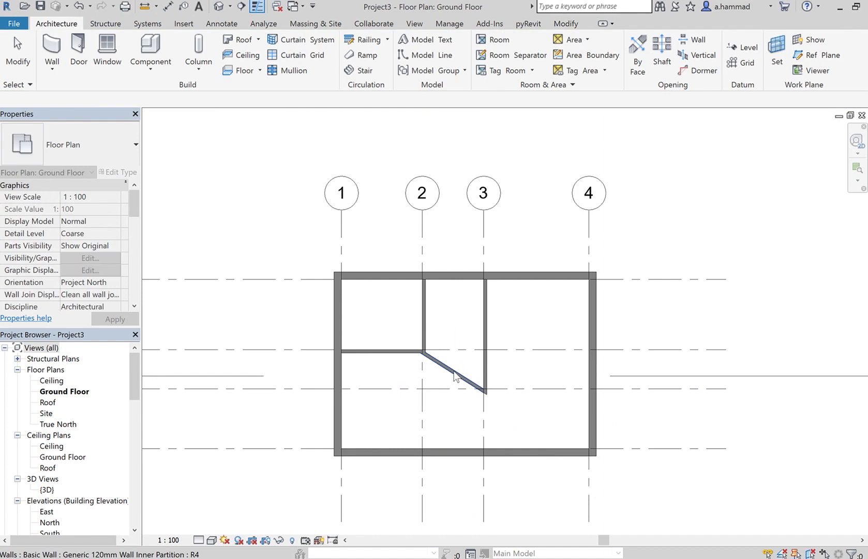
Replace the diagonal wall with a short partition dropping from the grid 2/B corner to grid C
key(Delete)
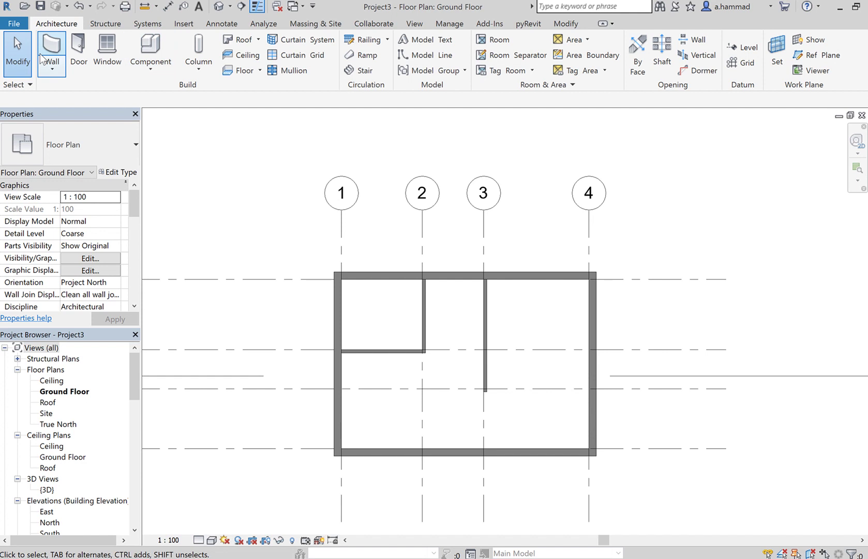
key(w)
key(a)
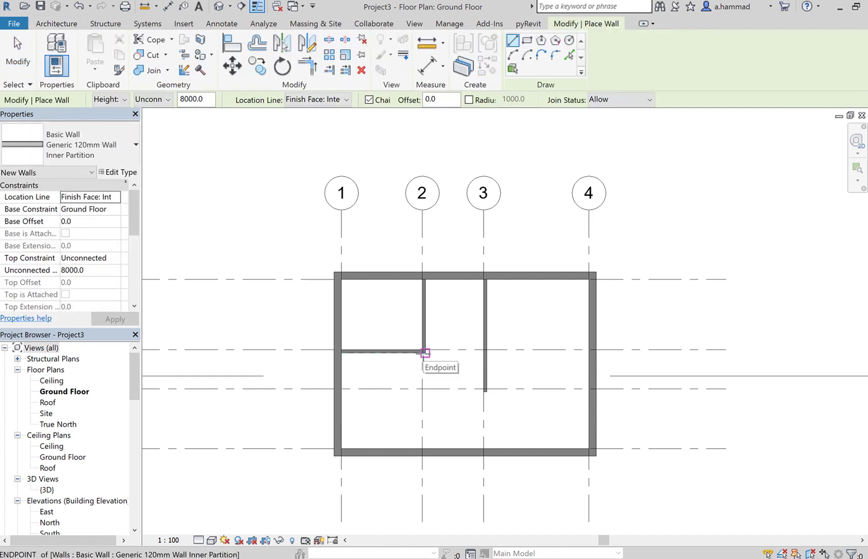
click(425, 352)
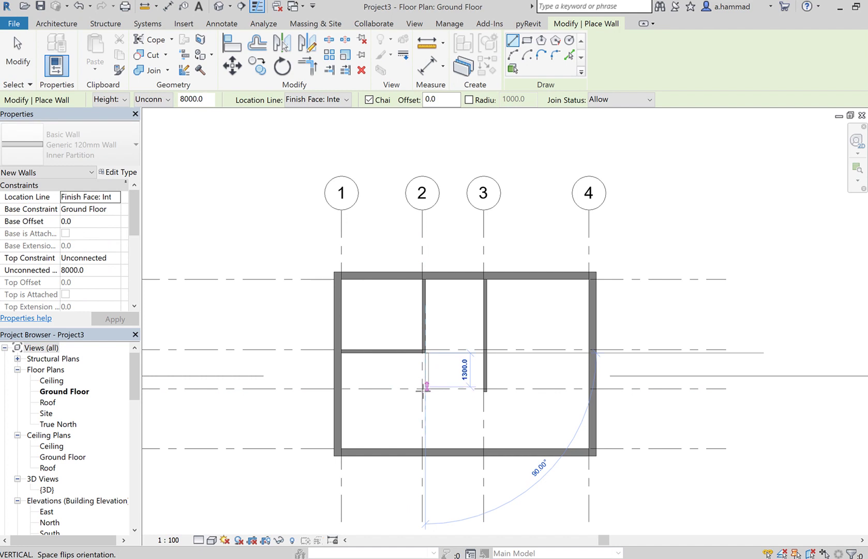
click(422, 390)
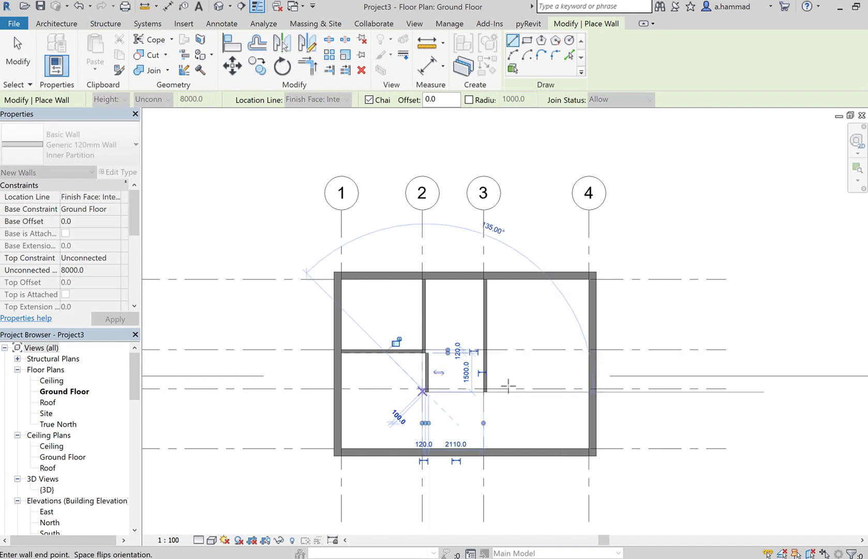
key(Escape)
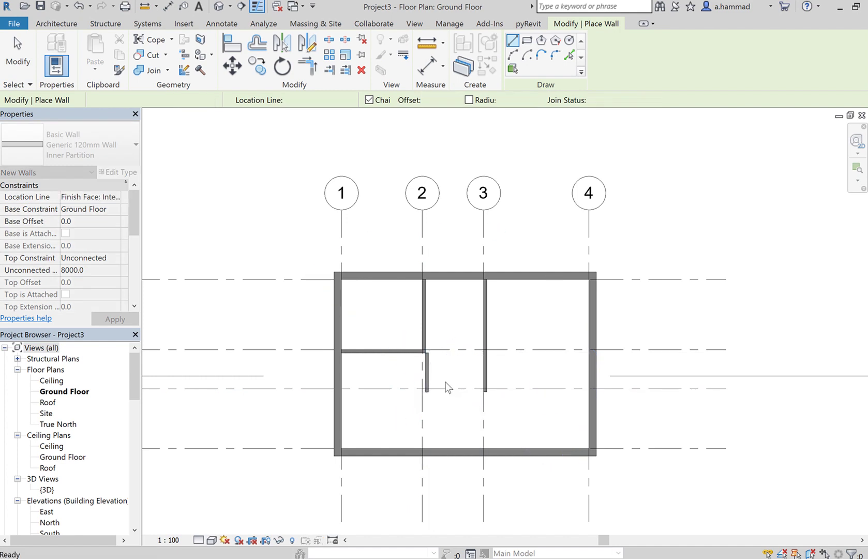
key(Escape)
scroll(430, 370, up, 3)
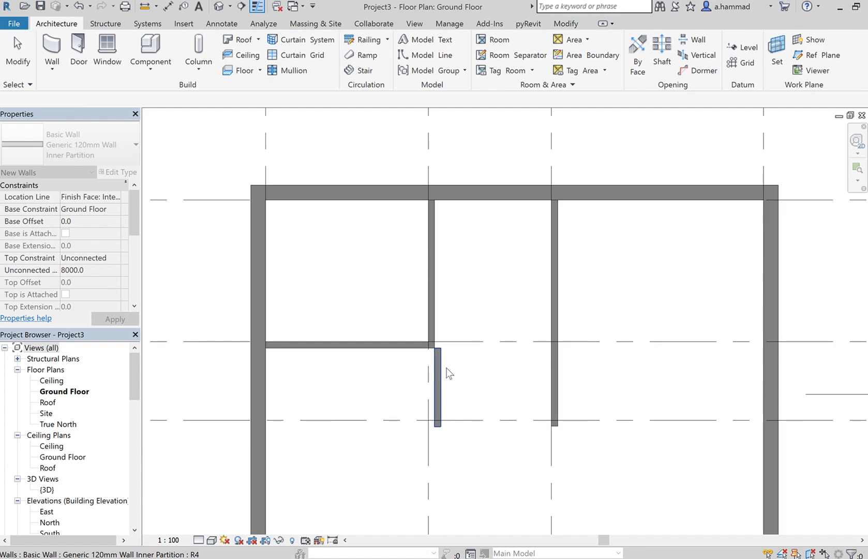
Delete the short offset partition wall, abandoning a started replacement wall
click(437, 371)
key(Delete)
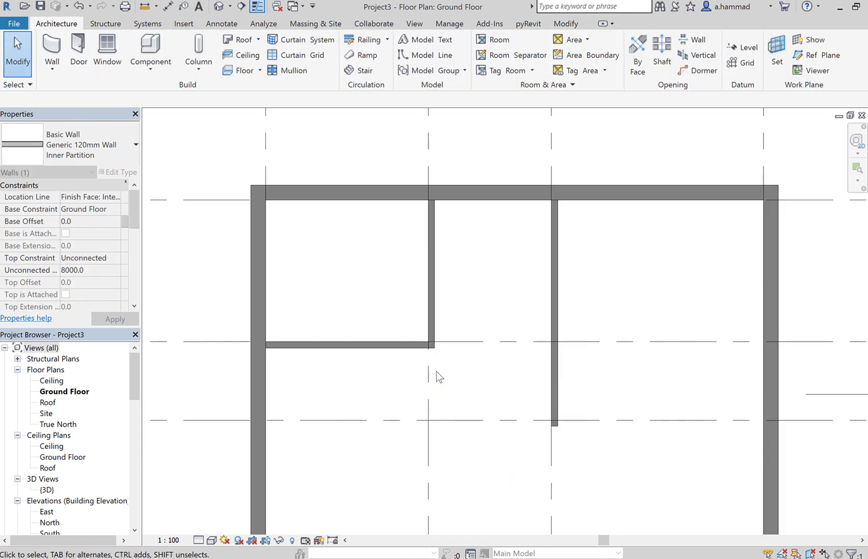
click(64, 46)
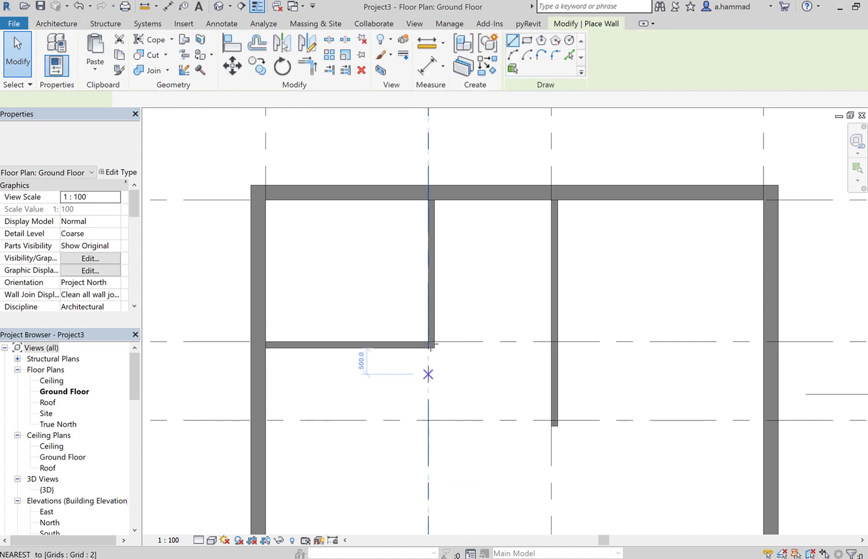
click(431, 346)
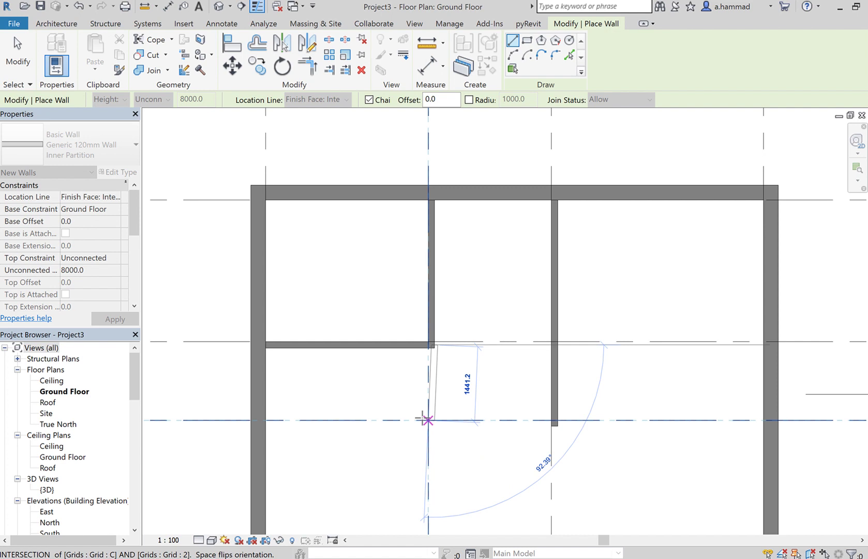
key(Escape)
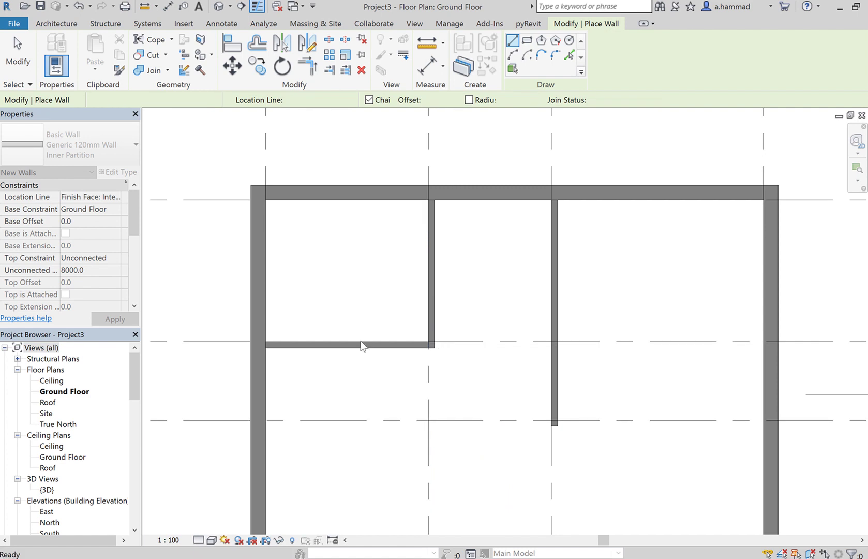
key(Escape)
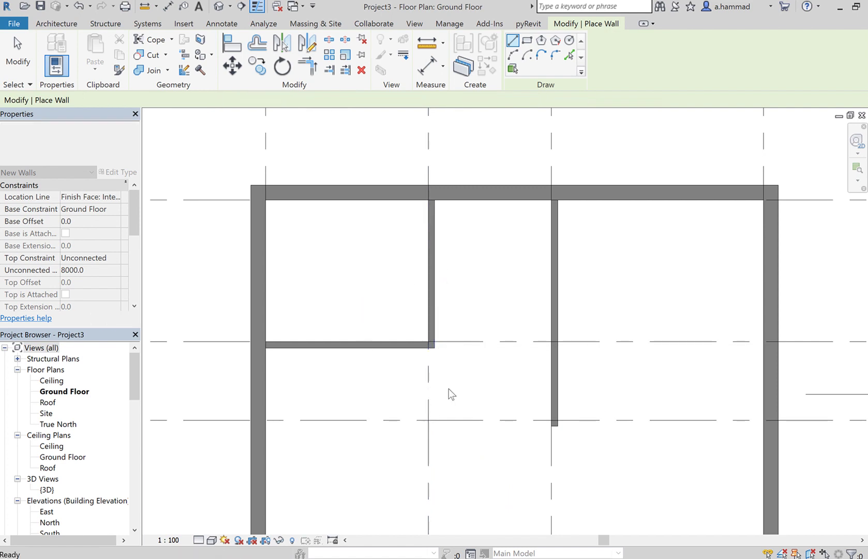
key(Escape)
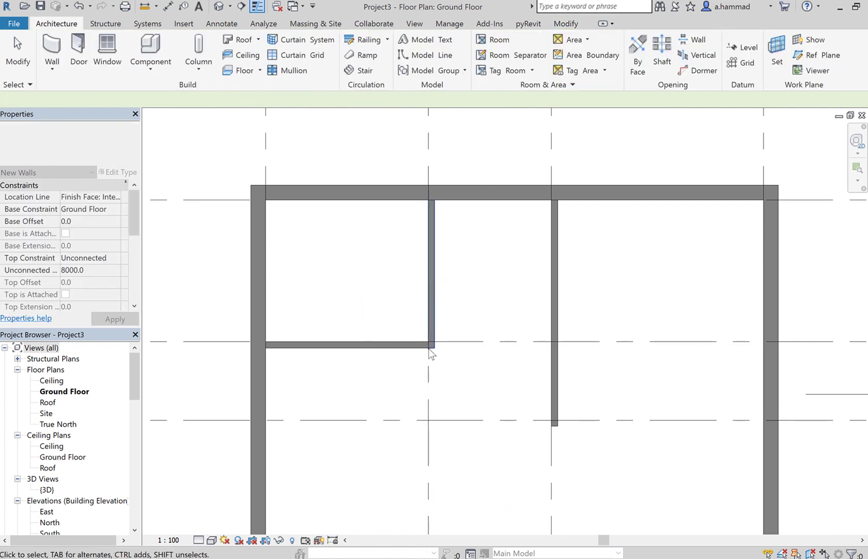
Extend the grid 2 partition's lower end down to grid C
click(431, 354)
drag(425, 397, 429, 420)
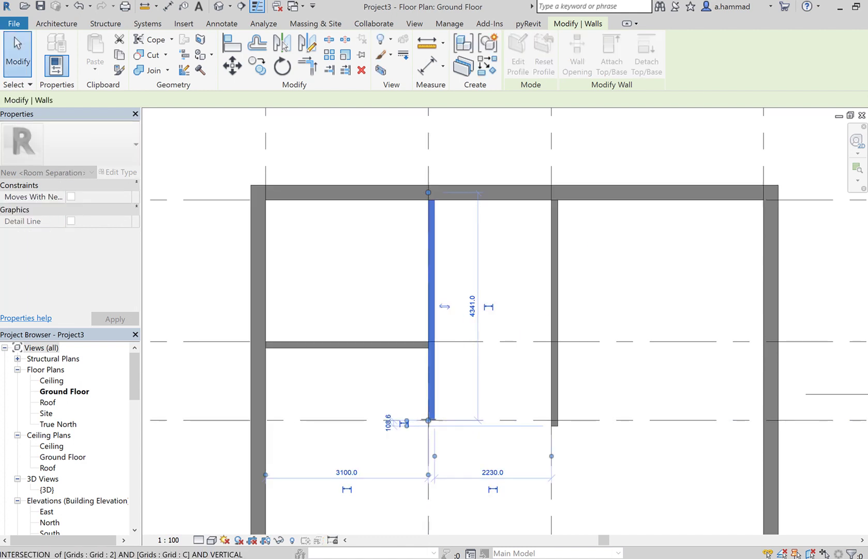
click(574, 296)
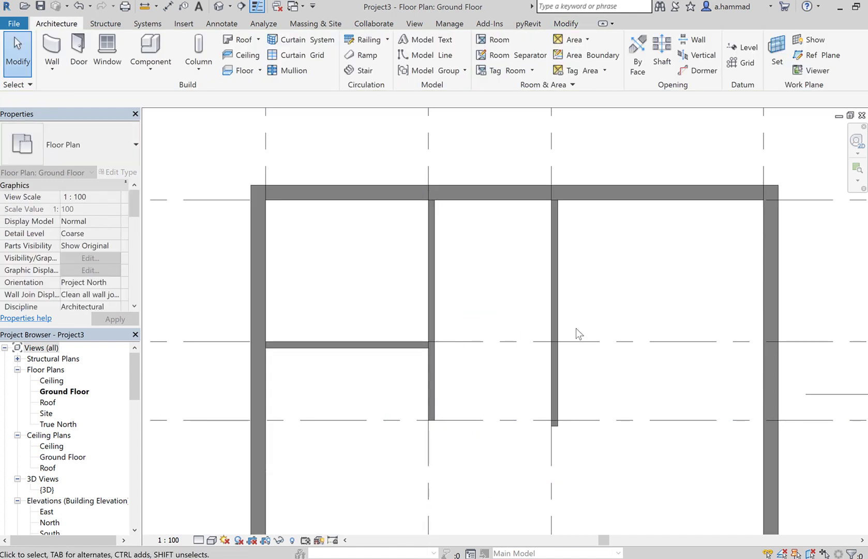
scroll(576, 328, down, 2)
middle_drag(541, 362, 459, 321)
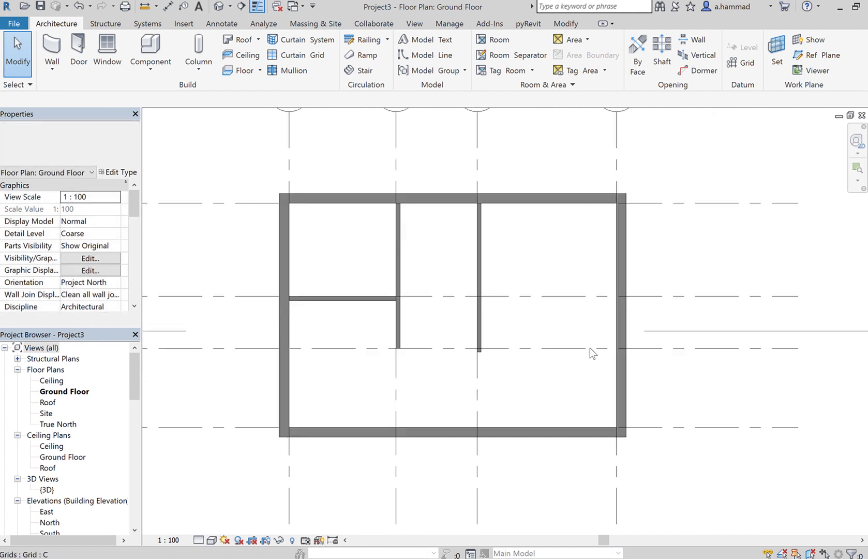
scroll(486, 351, up, 3)
Pull the grid 3 partition's end back so it stops at grid C
click(476, 354)
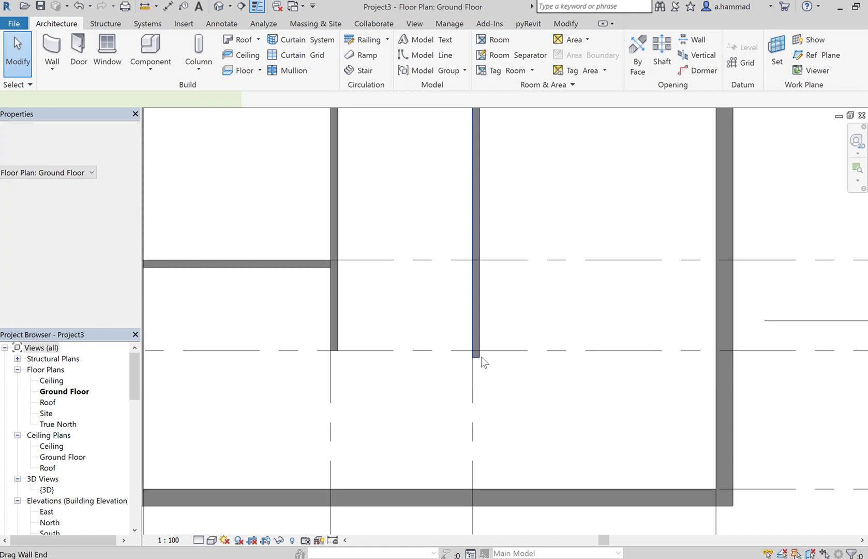
drag(472, 357, 472, 350)
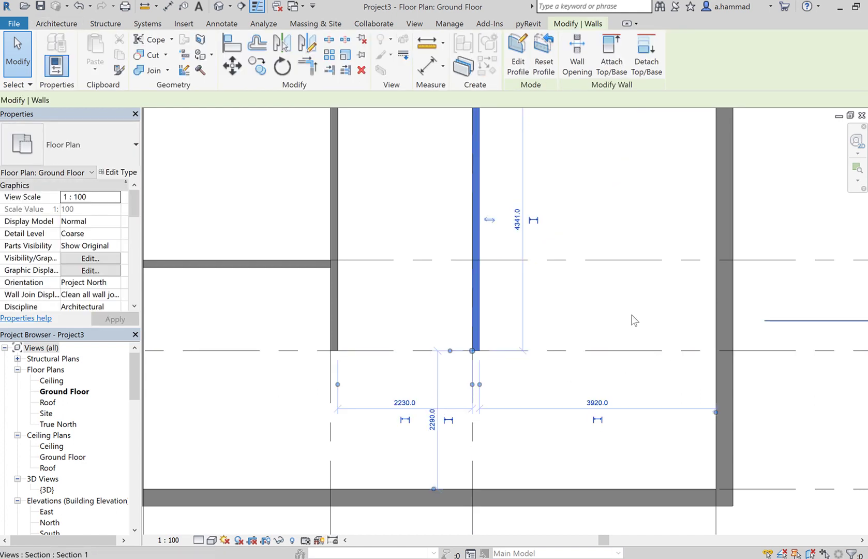
click(674, 341)
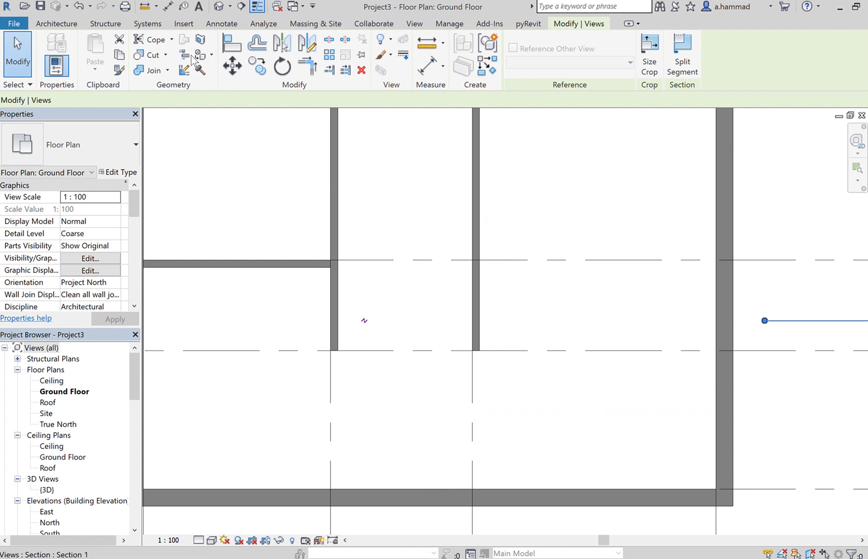
Draw a 120 mm partition along grid C from the grid 2 wall to the grid 4 exterior wall
click(72, 26)
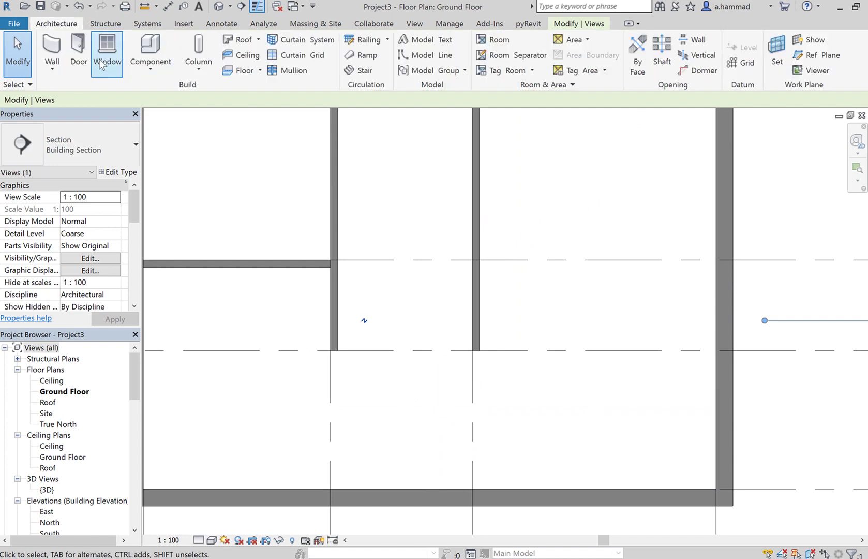
click(50, 58)
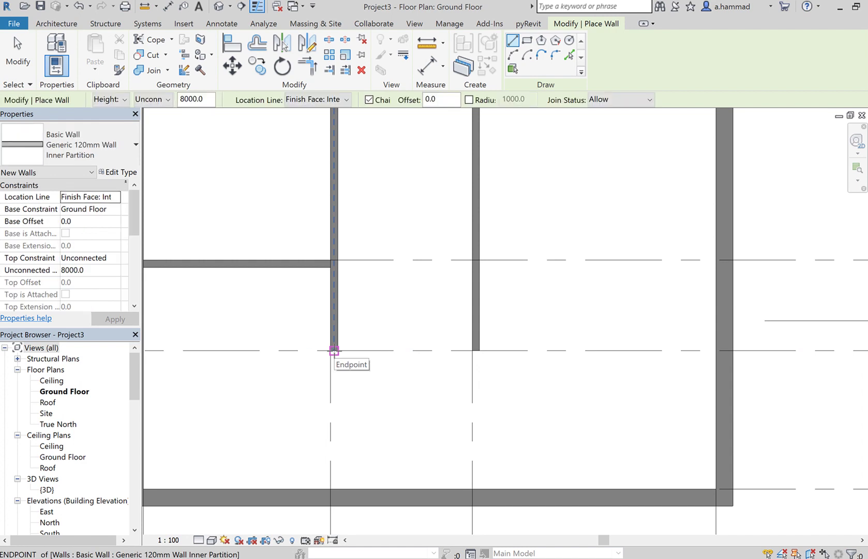
click(333, 350)
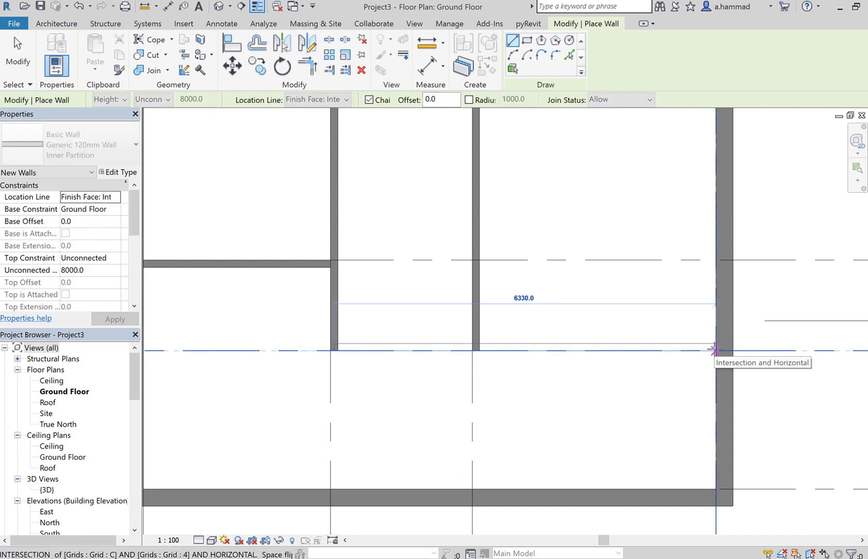
click(715, 350)
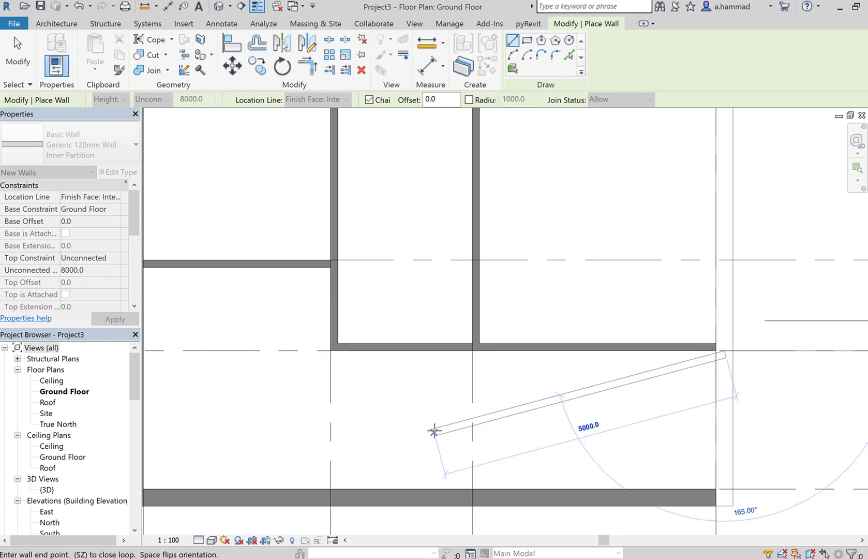
key(Escape)
key(Escape)
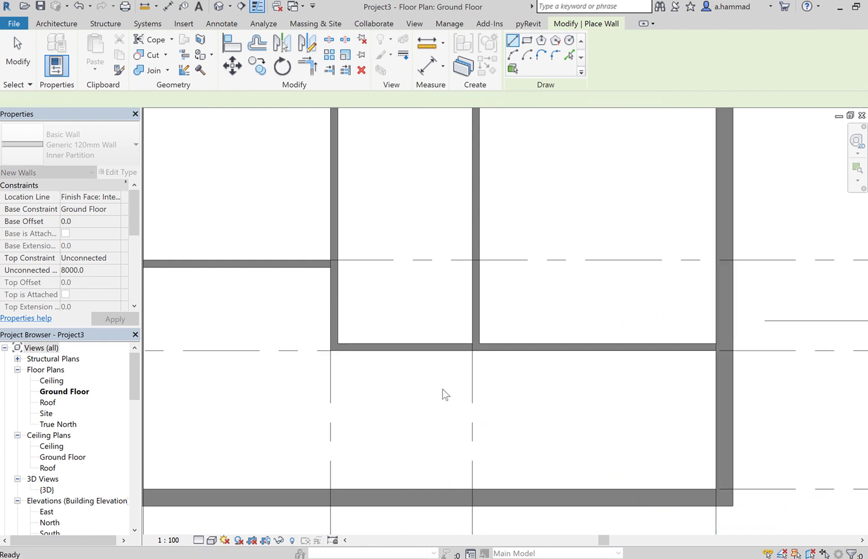
scroll(597, 369, down, 3)
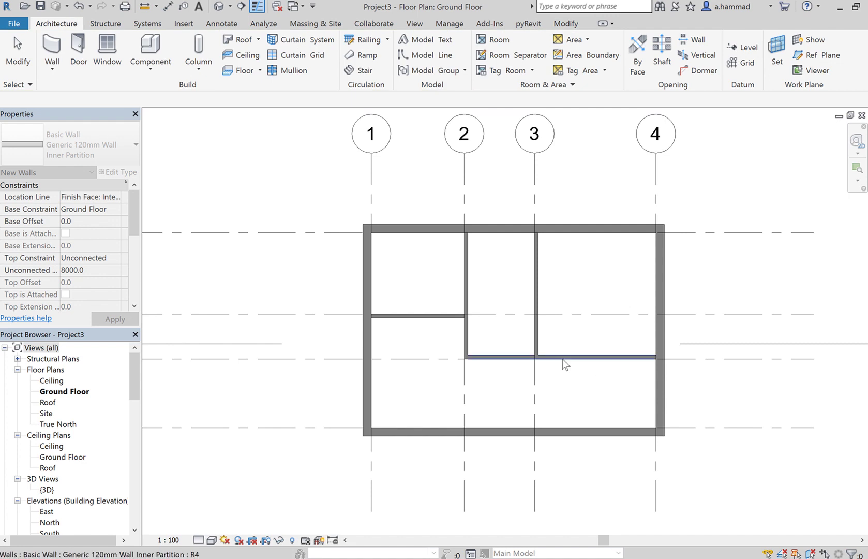
key(Escape)
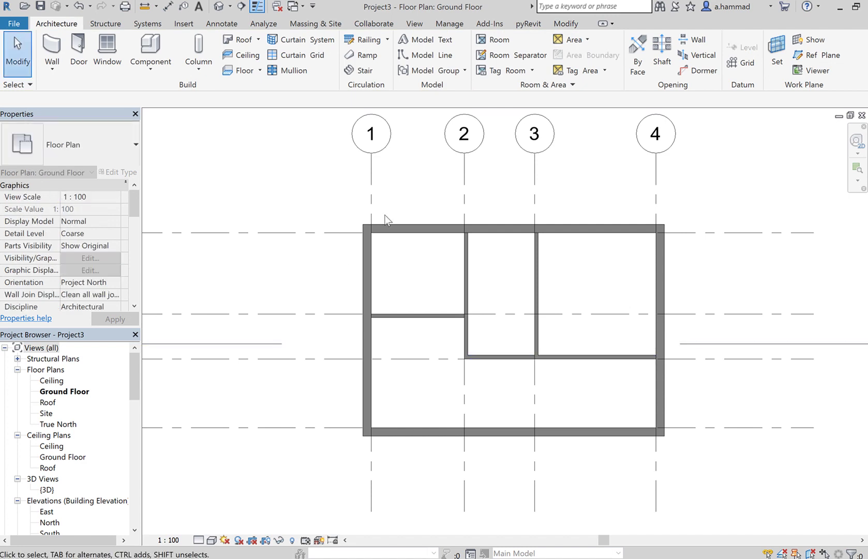